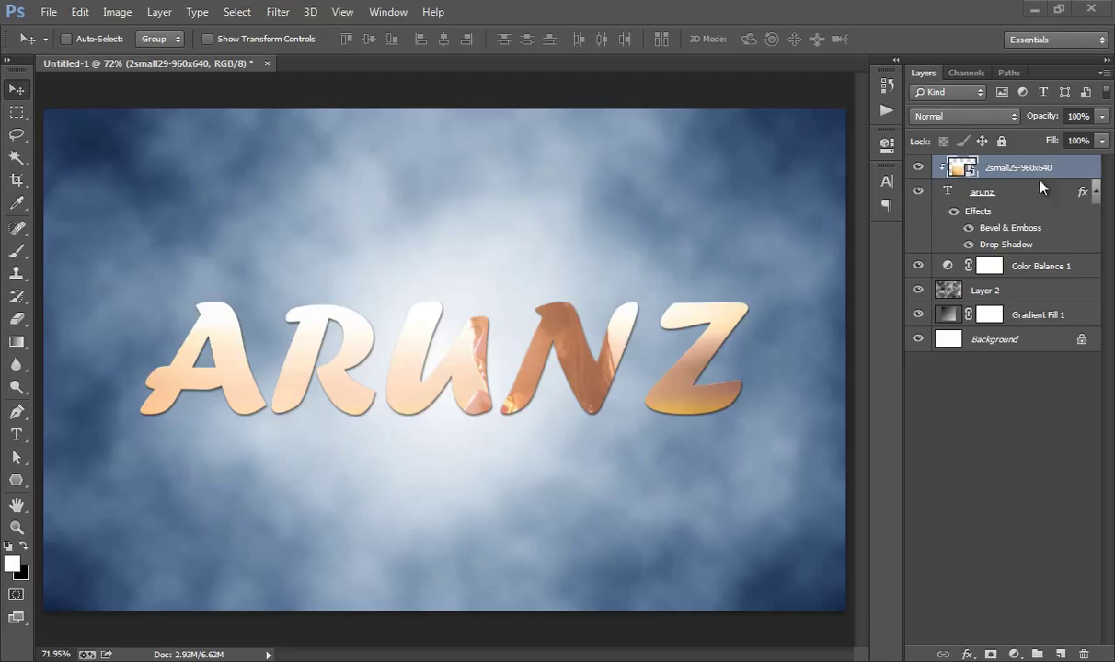
Alt-click between the photo layer and the arunz layer to clip the photo into the letters
left_click_drag(979, 167, 1039, 182)
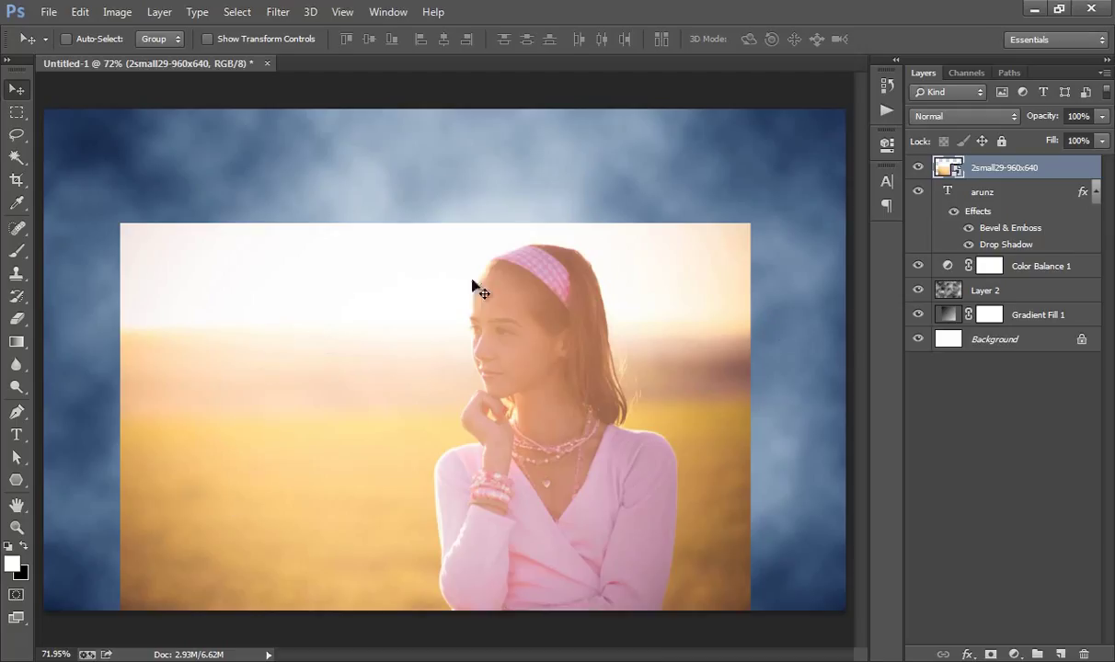
left_click(1014, 177, "alt")
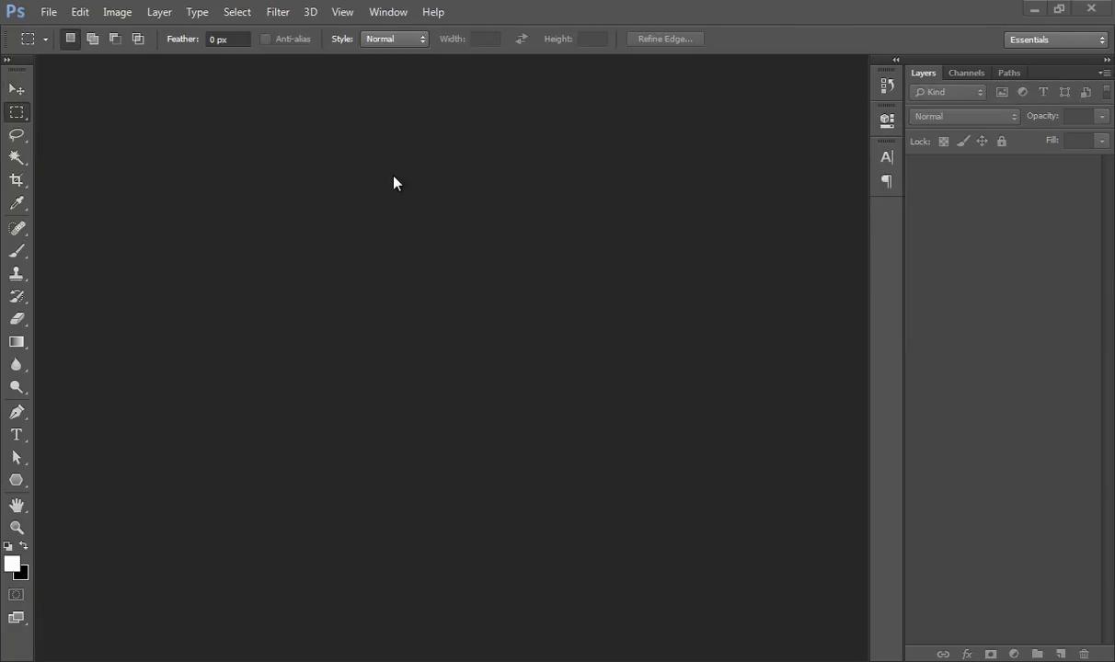
Create a new 1280 × 800 px document at 72 ppi with a white background
left_click(49, 12)
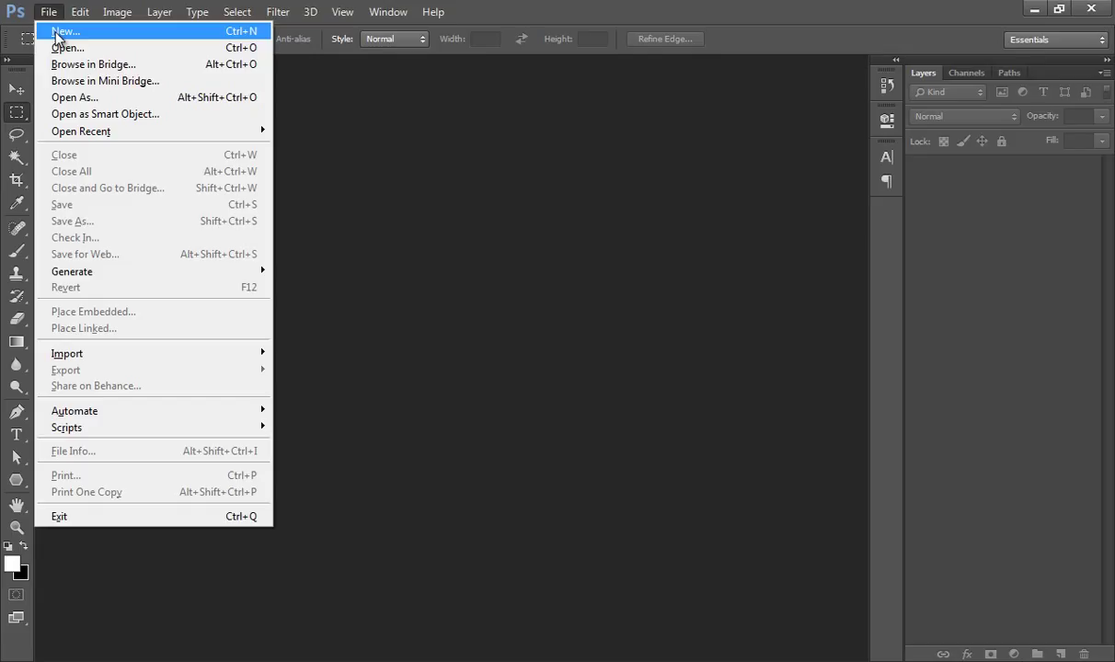
left_click(56, 34)
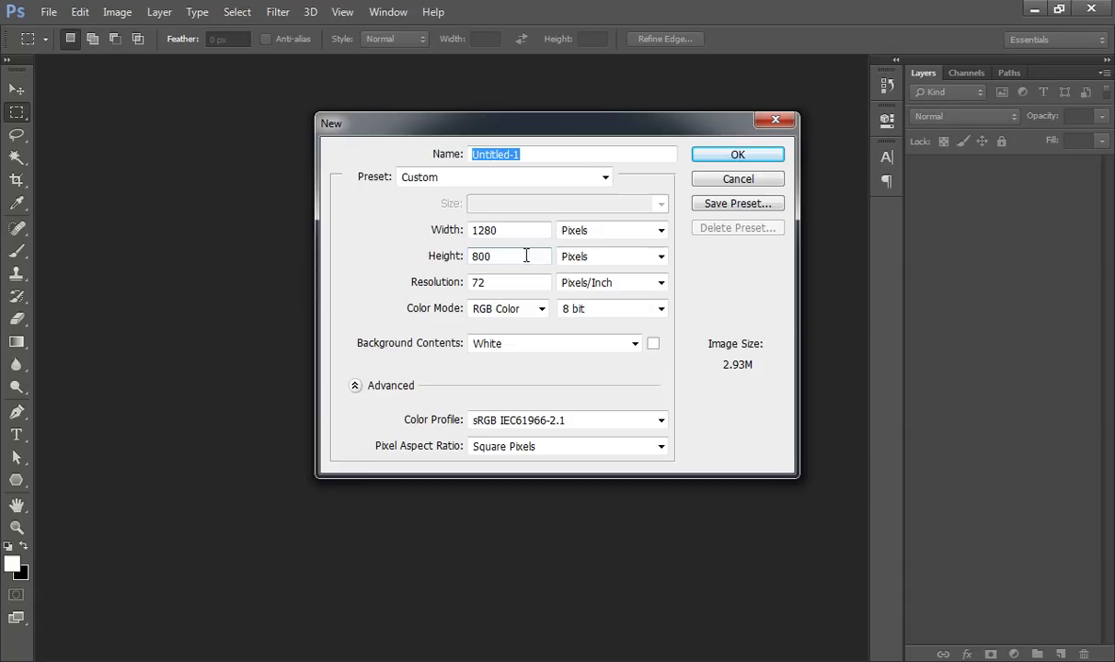
left_click(758, 153)
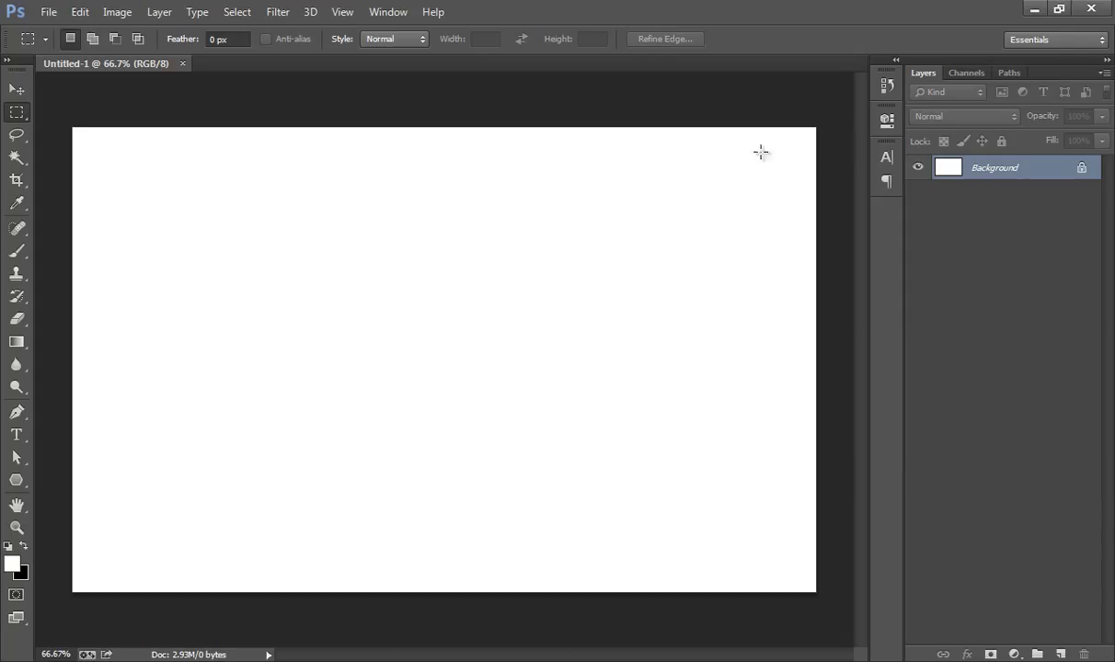
Type 'arunz' on the canvas and set its text colour to black
left_click(17, 435)
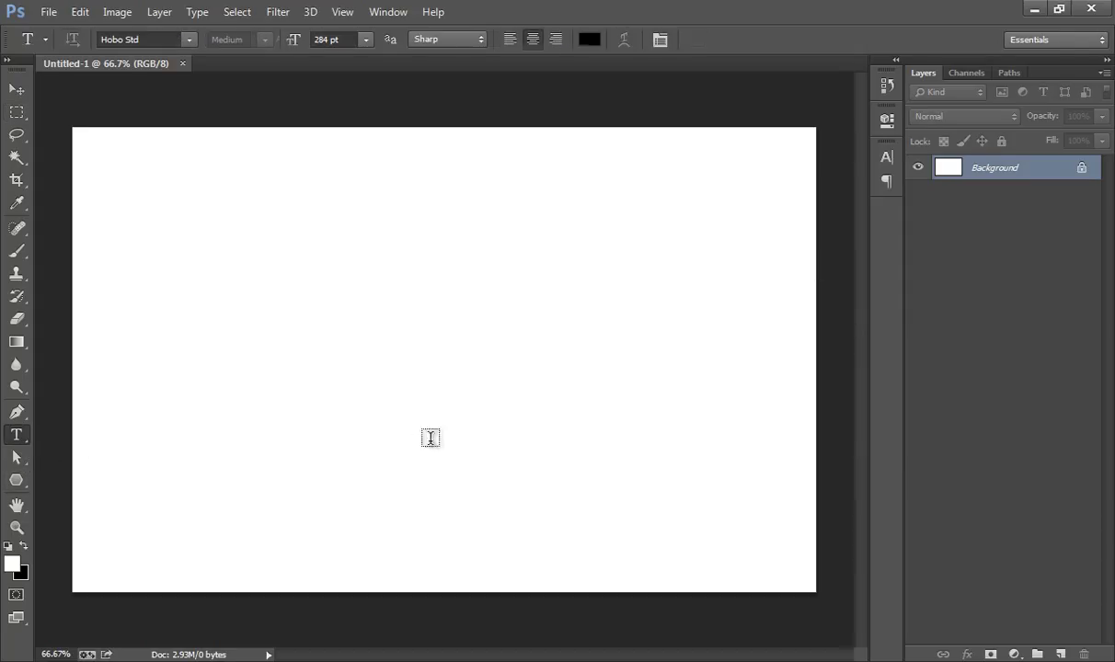
left_click(239, 378)
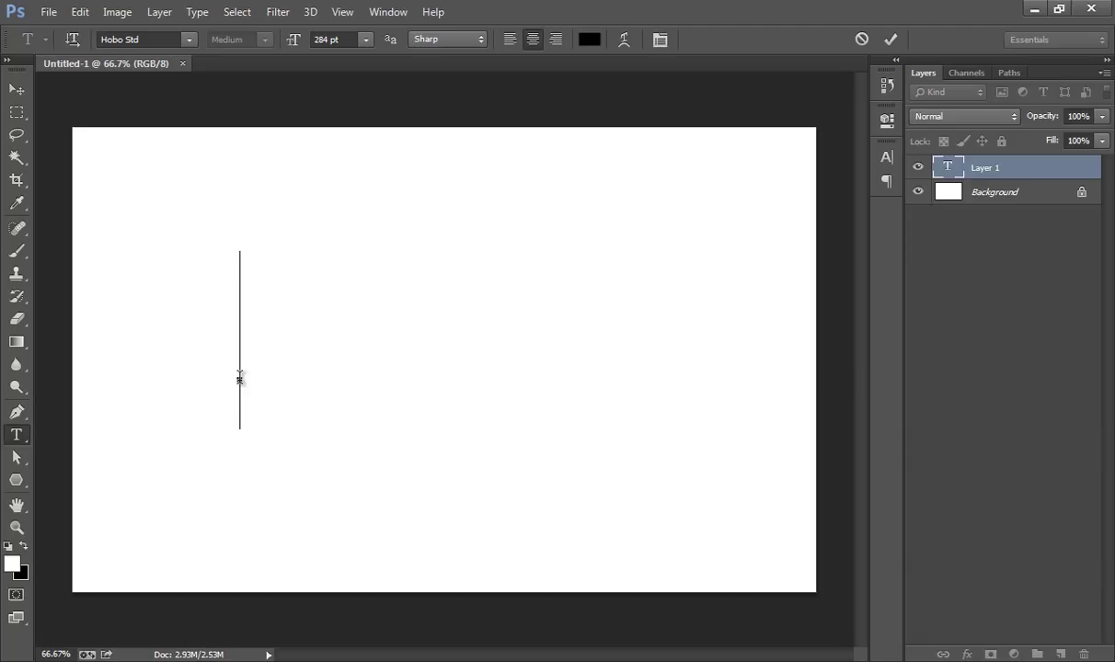
type("____")
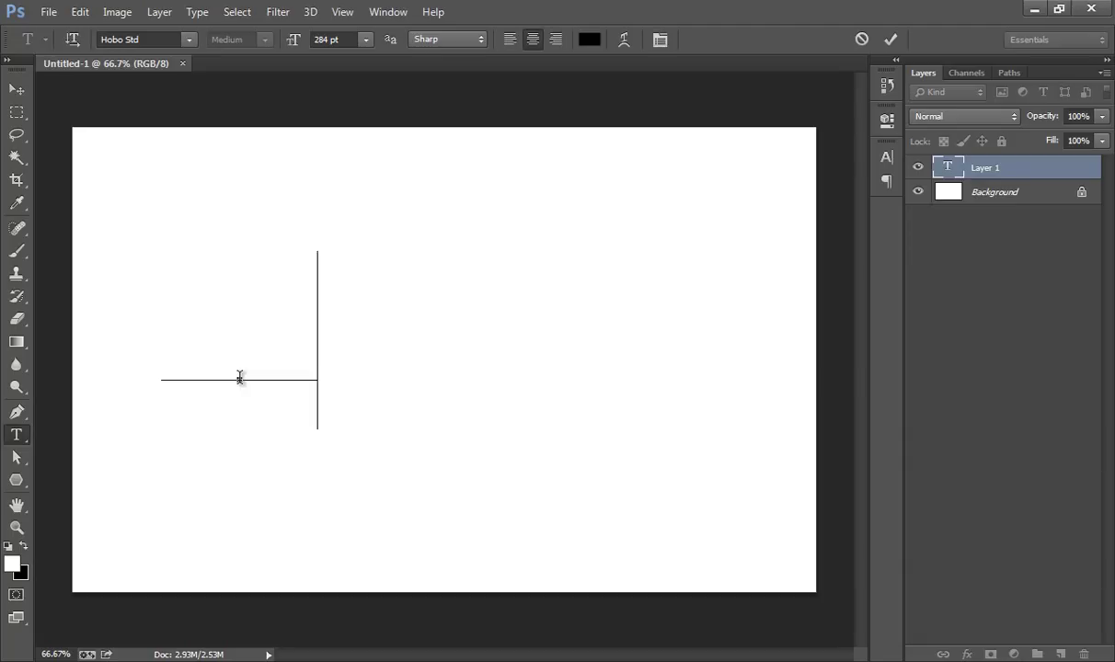
type("z")
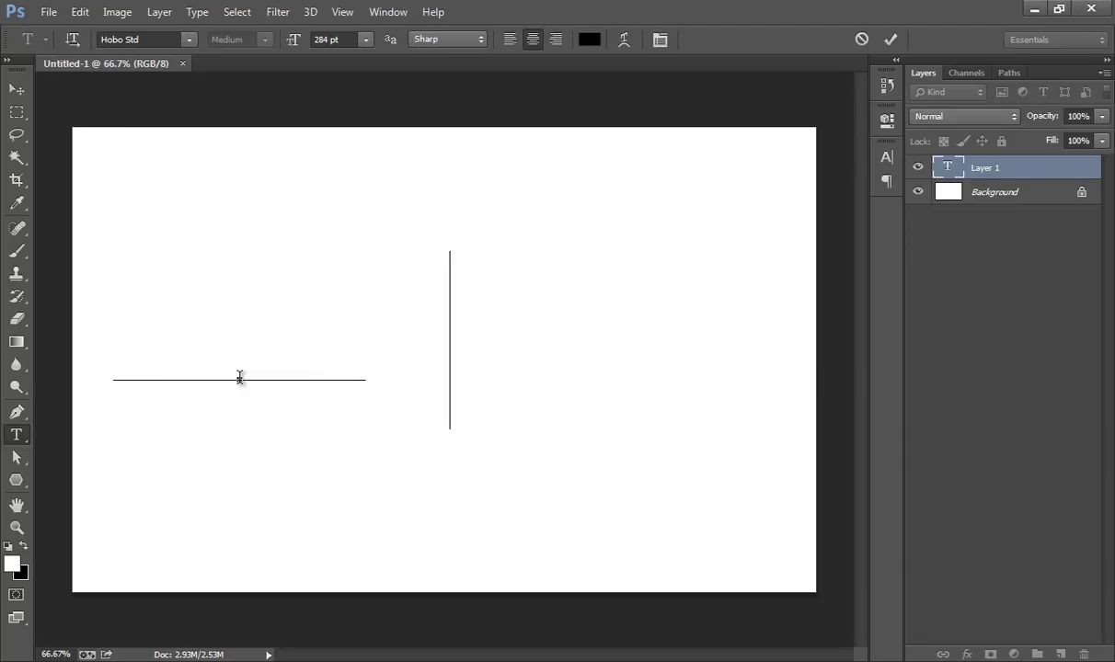
left_click_drag(424, 329, 35, 322)
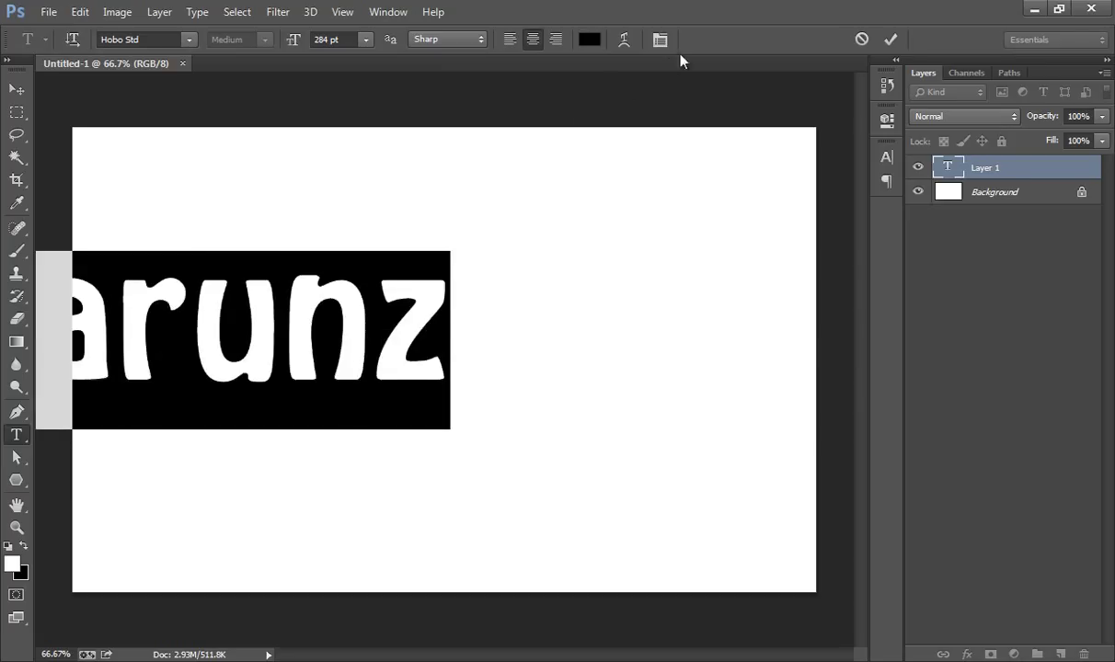
left_click(589, 38)
left_click(697, 129)
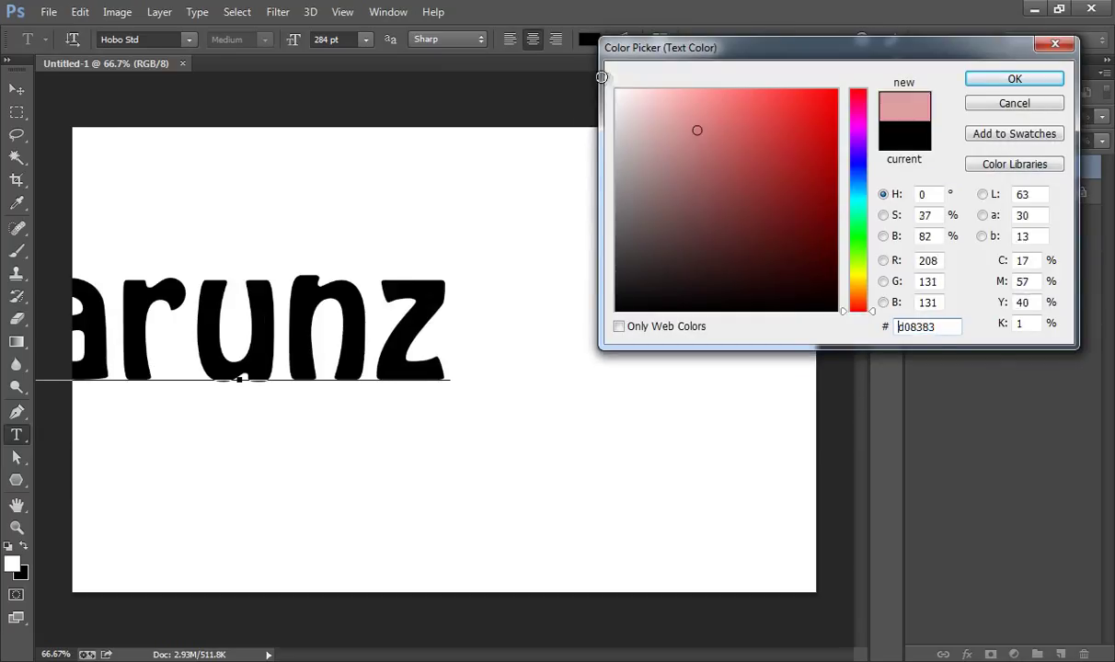
left_click(616, 91)
left_click_drag(625, 243, 579, 331)
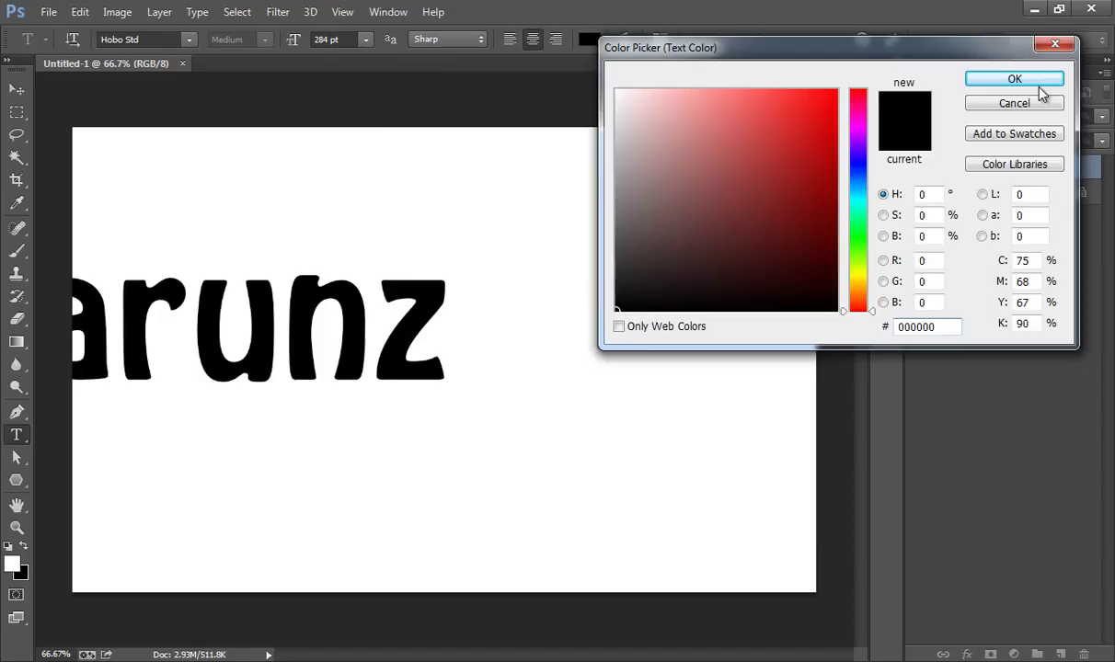
Commit the text and move arunz toward the middle of the canvas
key("Return")
left_click(17, 89)
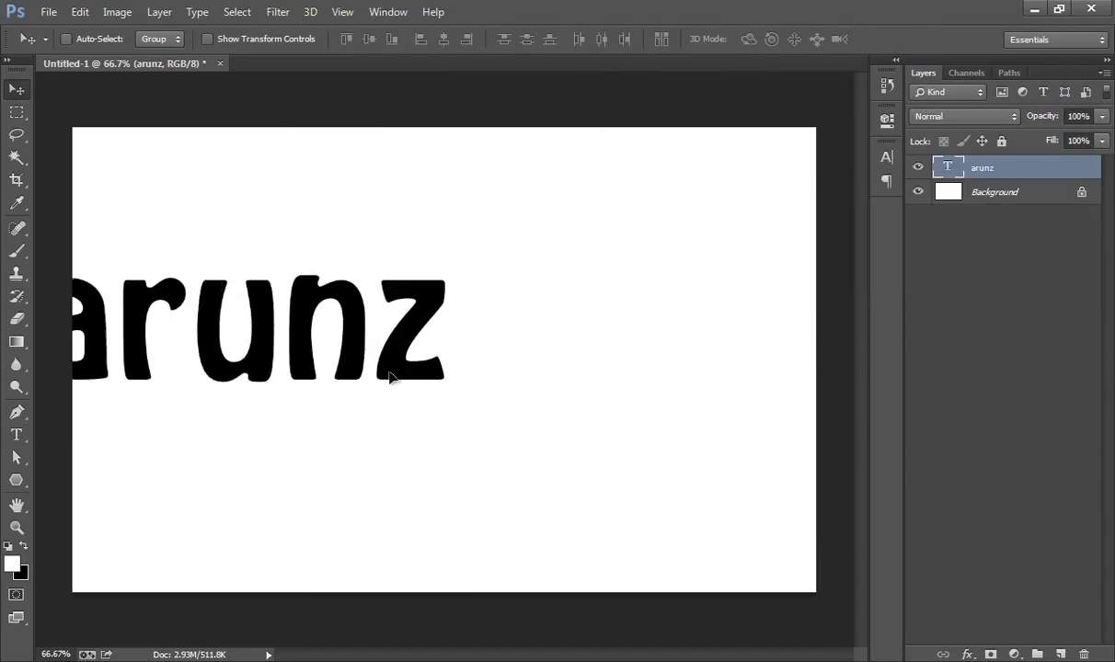
left_click_drag(391, 374, 532, 350)
scroll(534, 350, "up", 1)
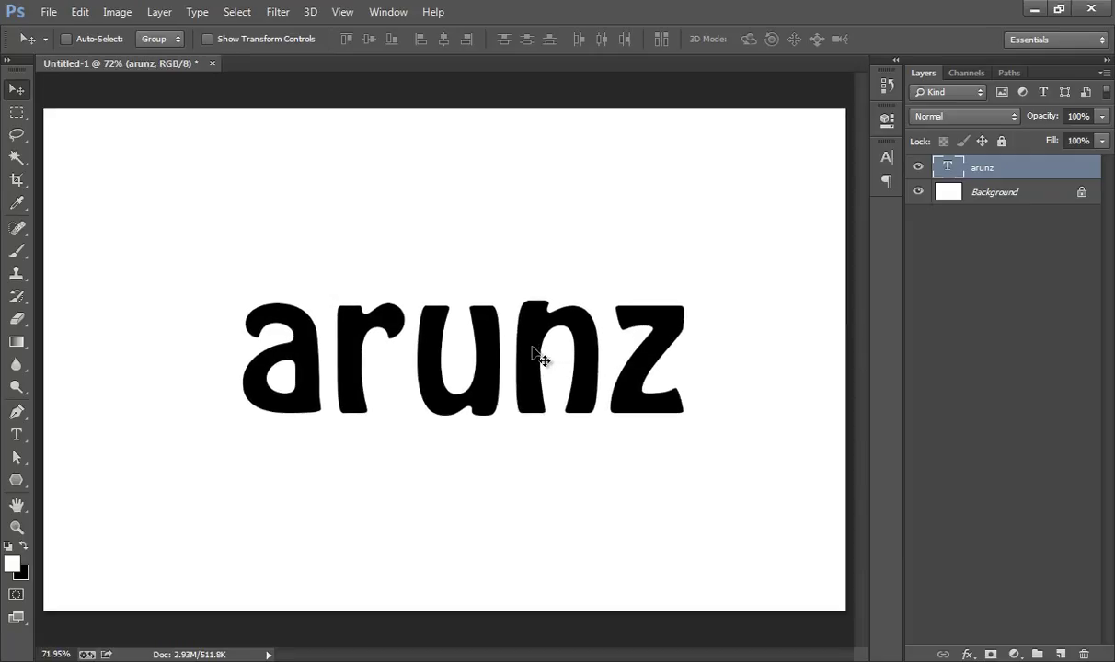
Align arunz to the Background's horizontal centre, then reselect the arunz layer
left_click(995, 254)
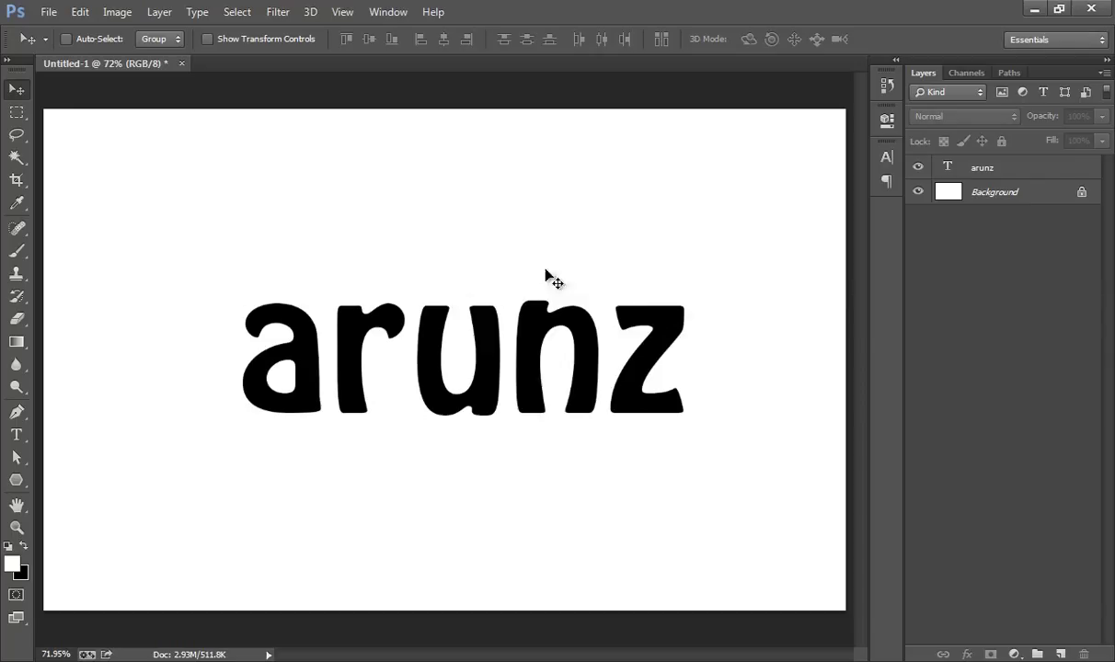
left_click(1026, 178)
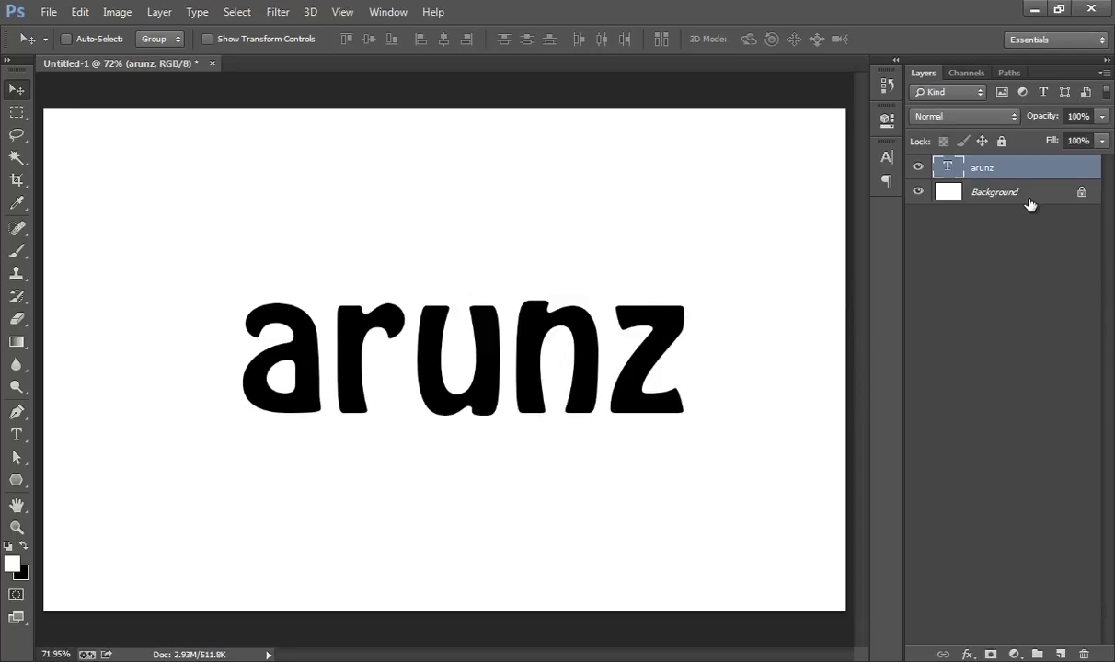
left_click(1029, 203, "shift")
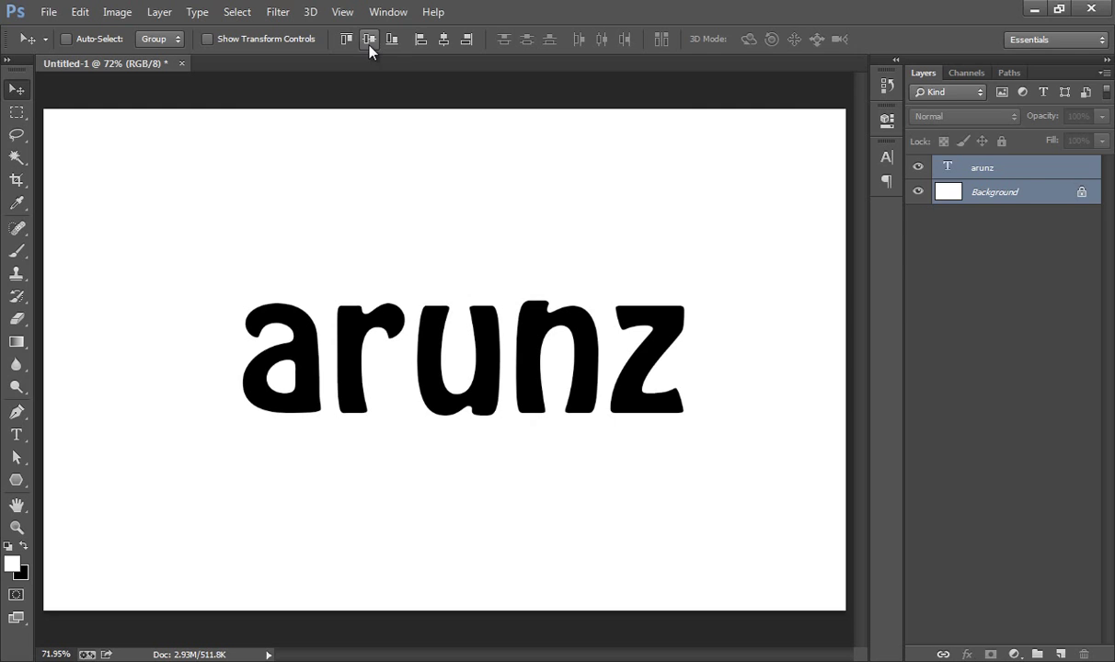
left_click(443, 38)
left_click(894, 329)
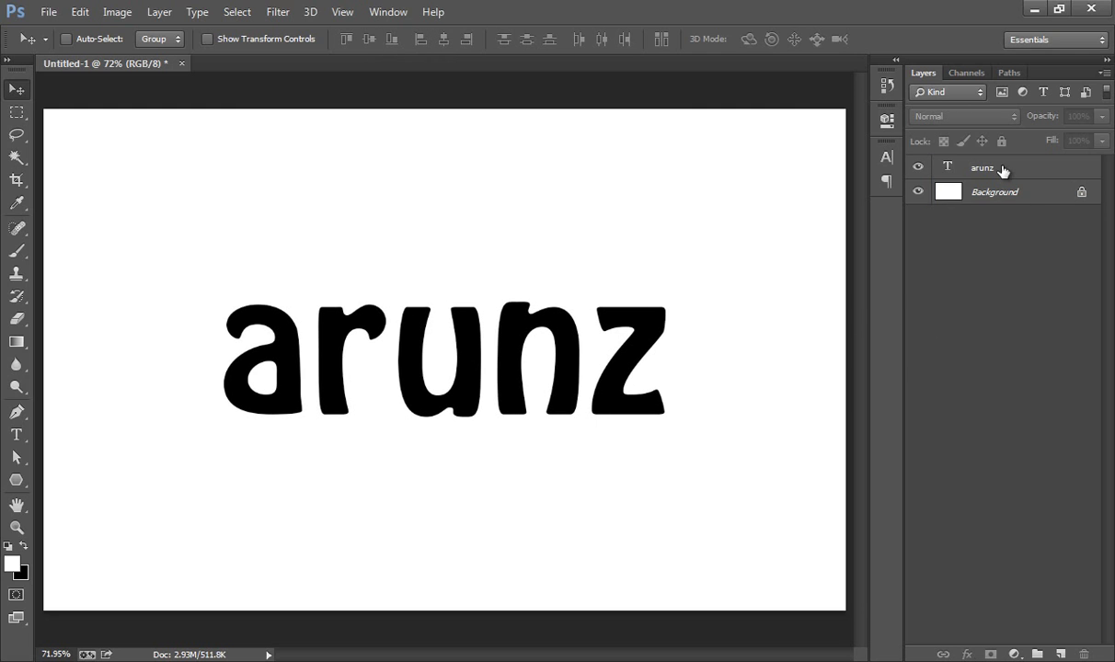
left_click(949, 169)
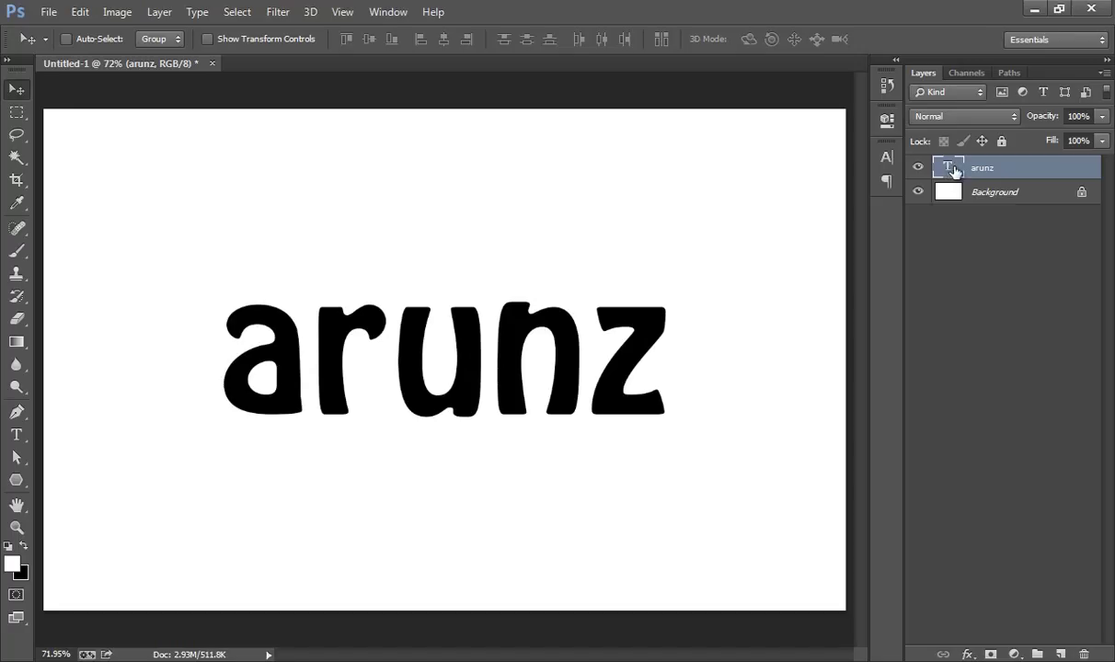
Step through font families in the Character panel, replacing Hobo Std with Forte
left_click(884, 158)
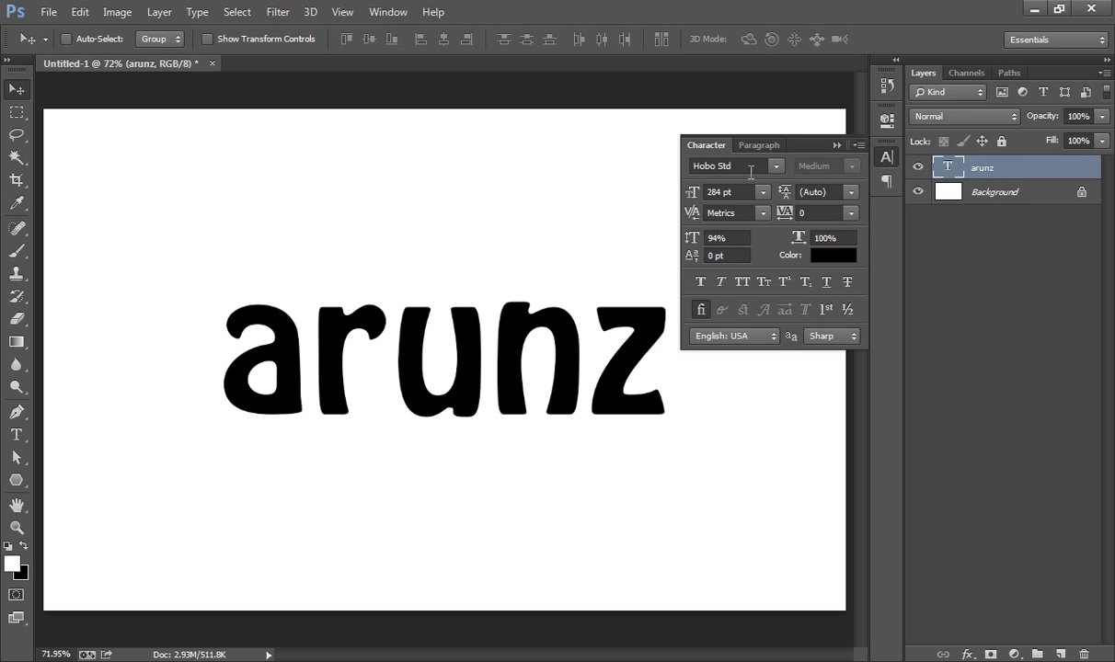
left_click(735, 168)
key("Down")
key("Down")
key("Down")
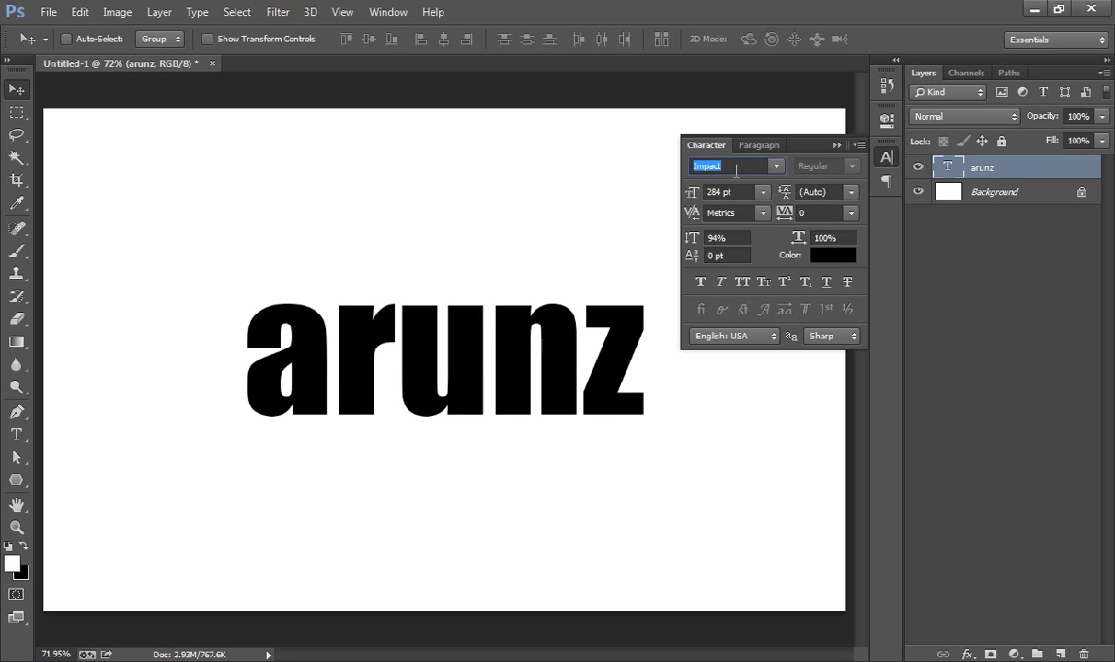
key("Down")
key("Down")
key("Down")
key("Down")
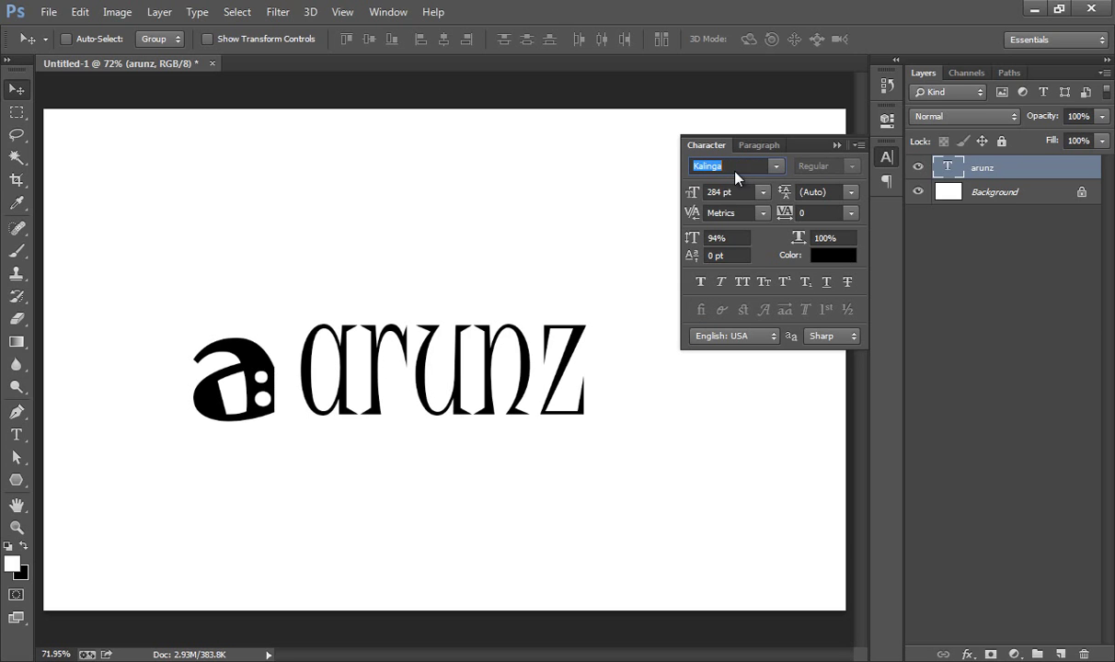
key("Down")
key("Down")
key("Down")
key("Down")
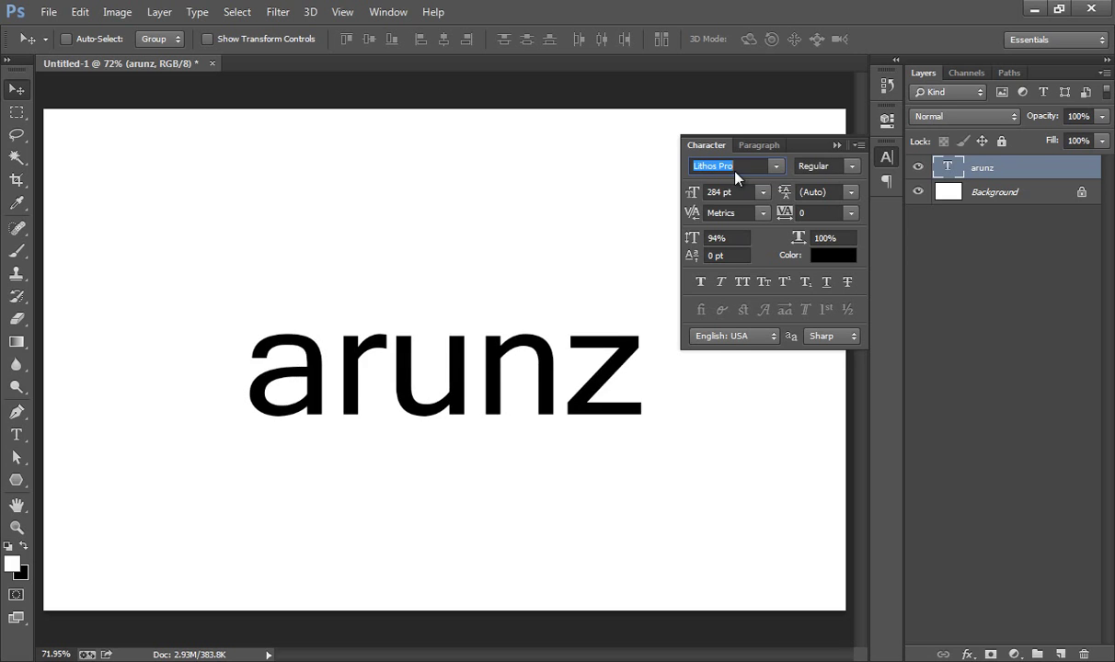
key("Down")
key("Down")
key("Down")
key("Down")
key("Down")
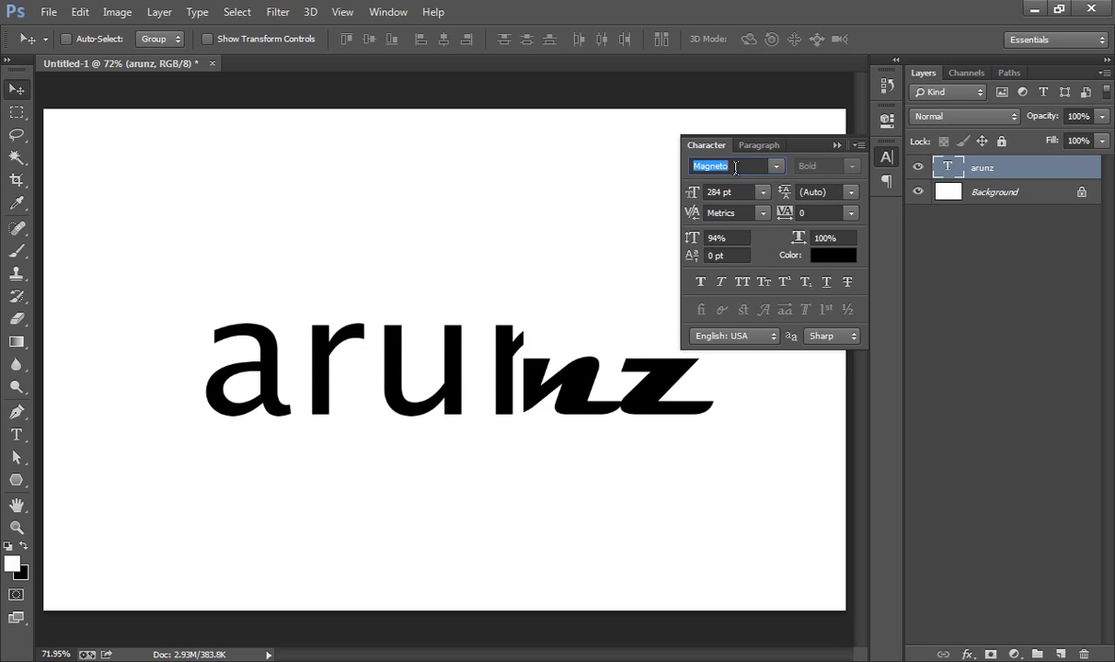
key("Down")
key("Down")
key("Down")
key("Down")
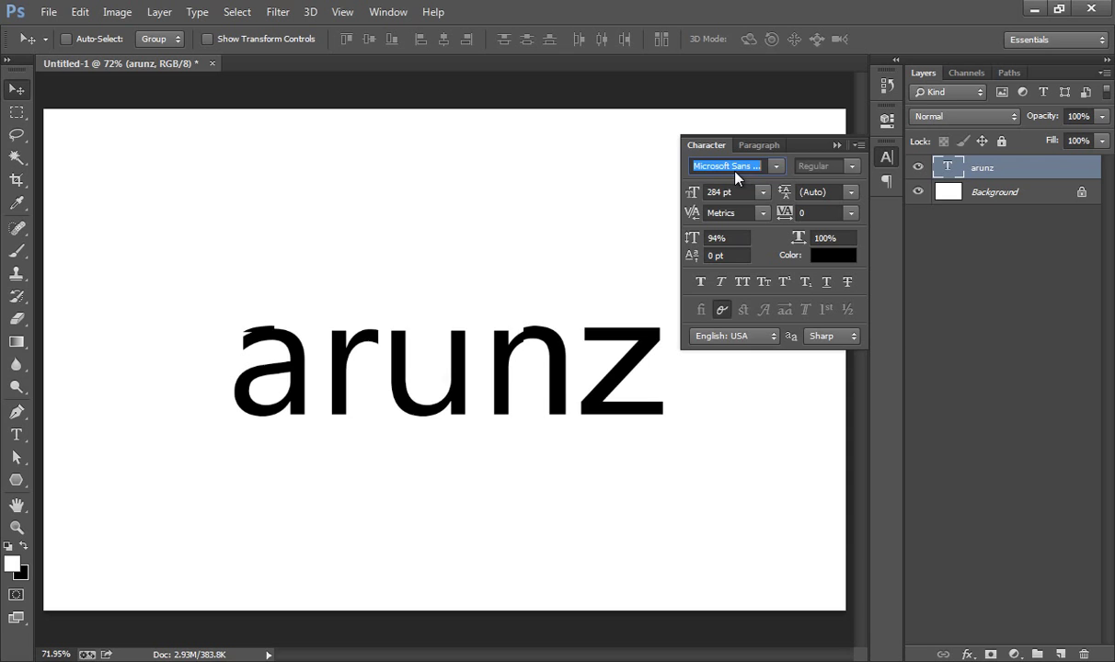
key("Down")
key("Down")
key("Down")
key("Down")
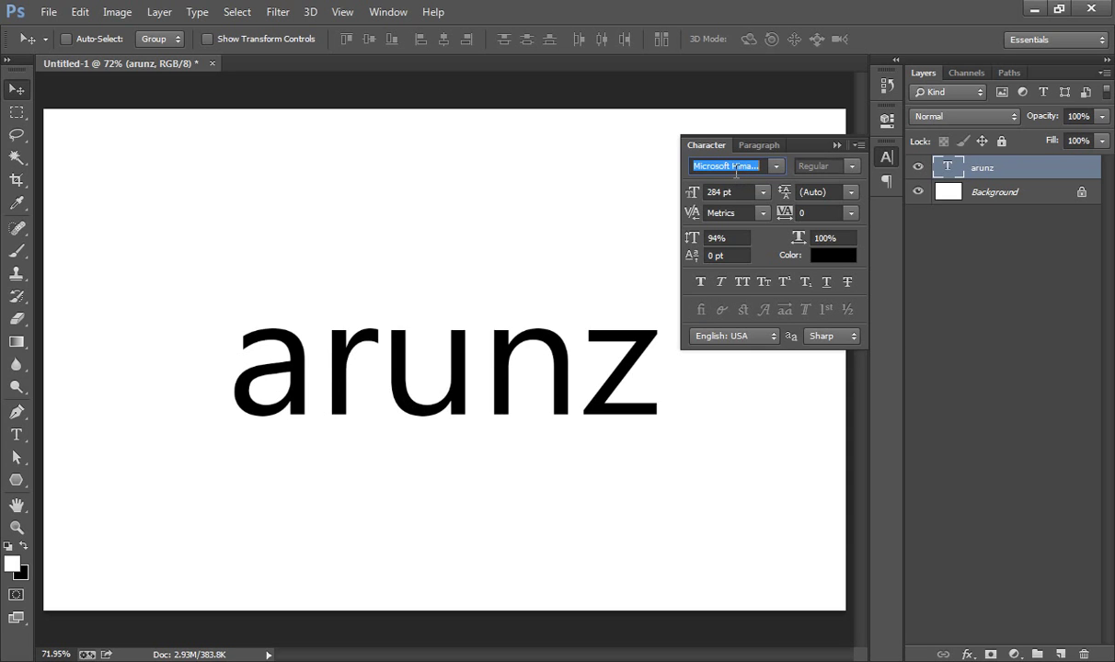
key("Down")
key("Down")
key("Down")
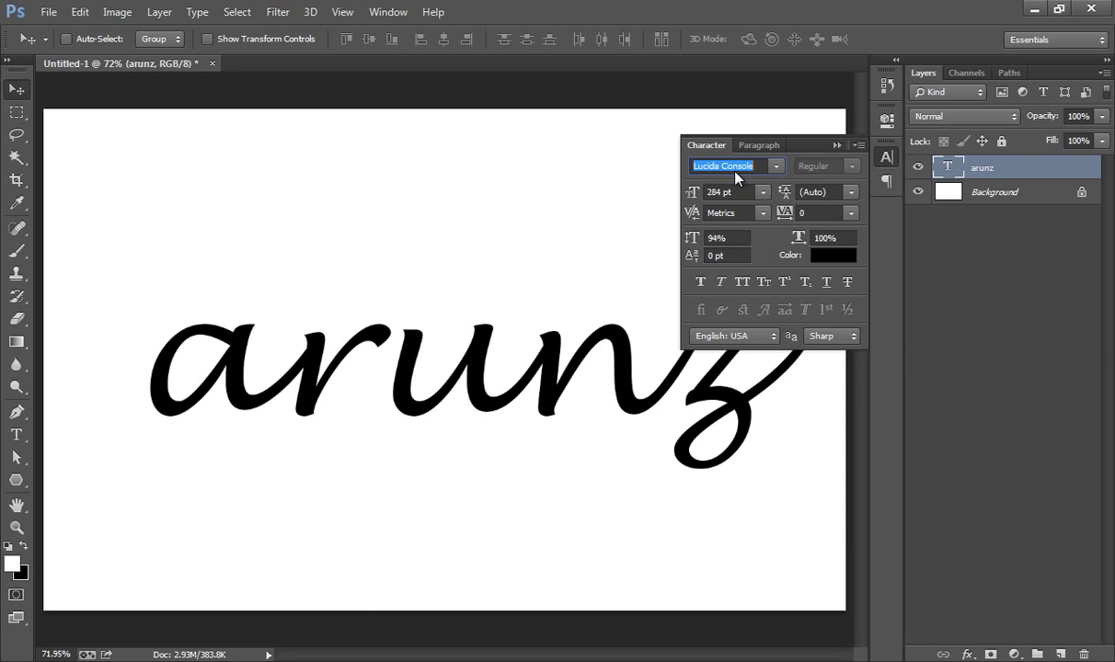
key("Up")
key("Up")
key("Up")
key("Up")
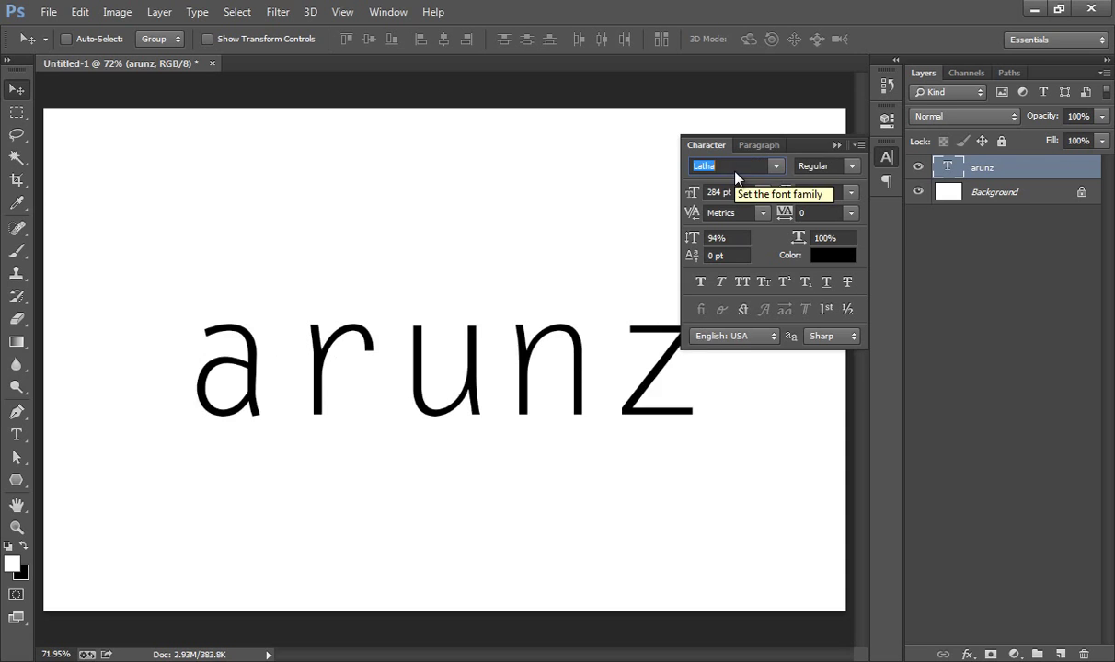
key("Up")
key("Up")
key("Up")
key("Up")
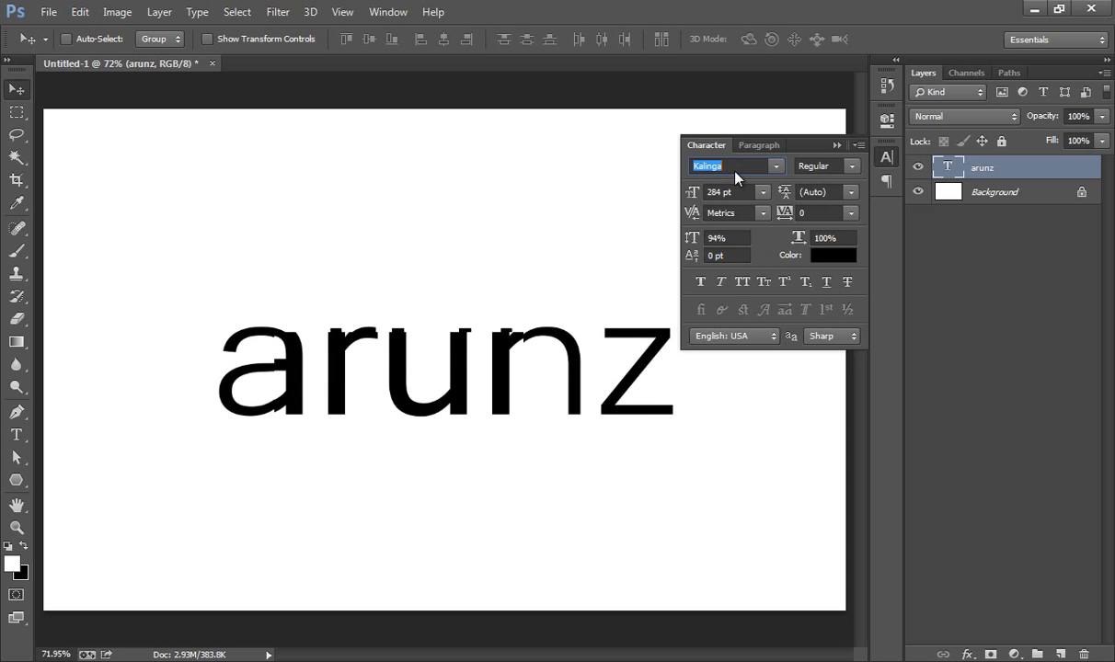
key("Up")
key("Up")
key("Up")
key("Up")
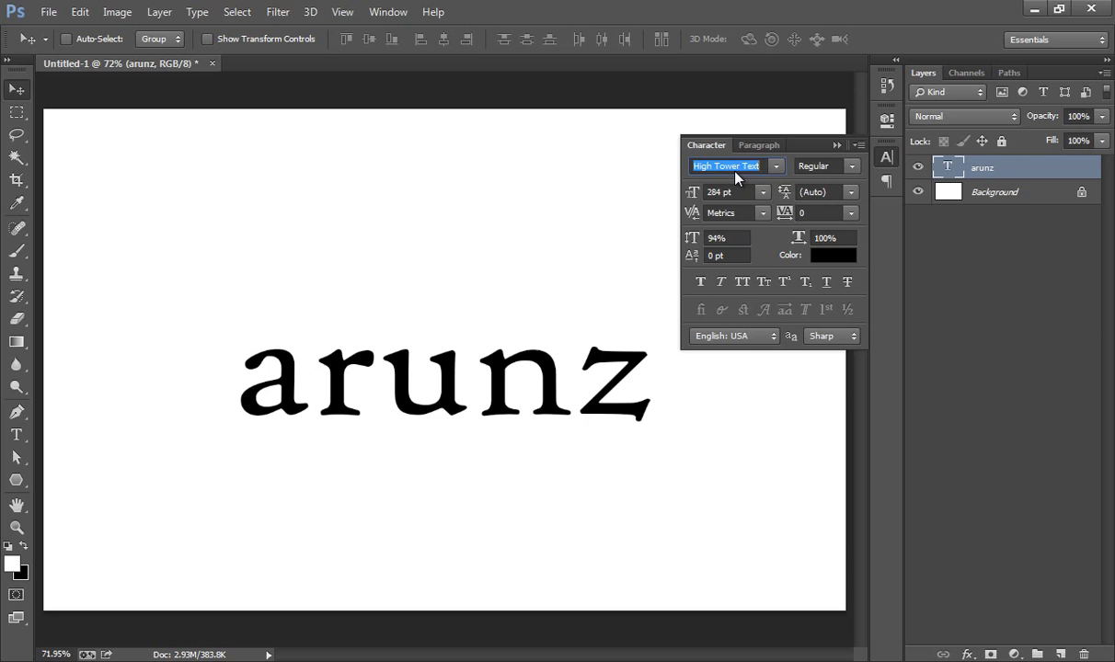
key("Down")
key("Down")
key("Down")
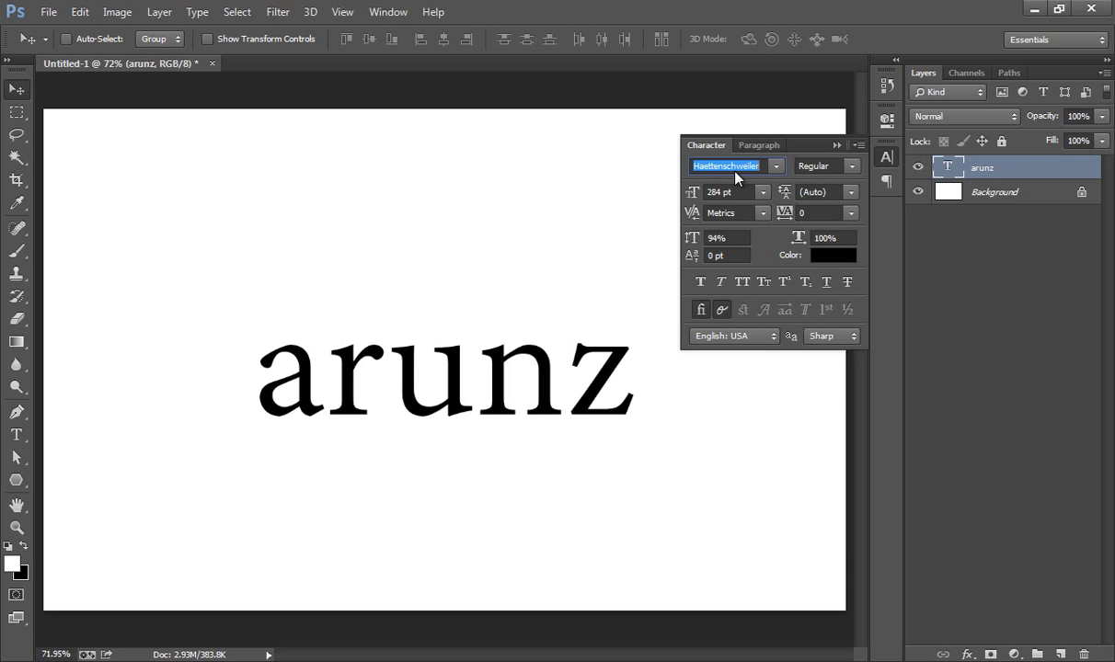
key("Down")
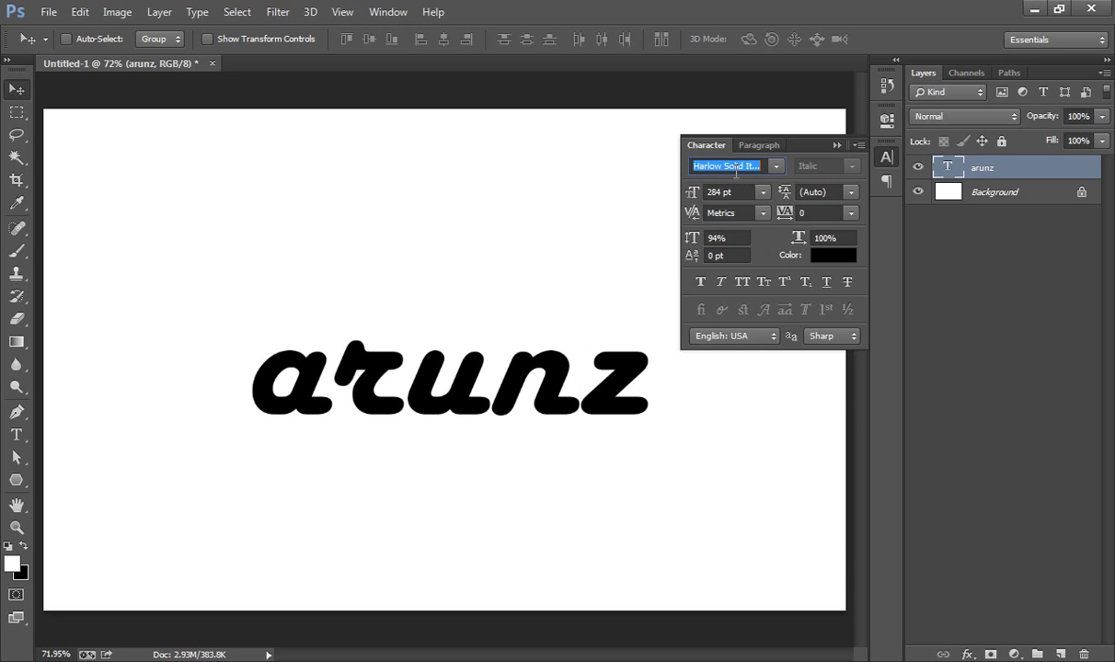
key("Up")
key("Up")
key("Up")
key("Up")
key("Up")
key("Up")
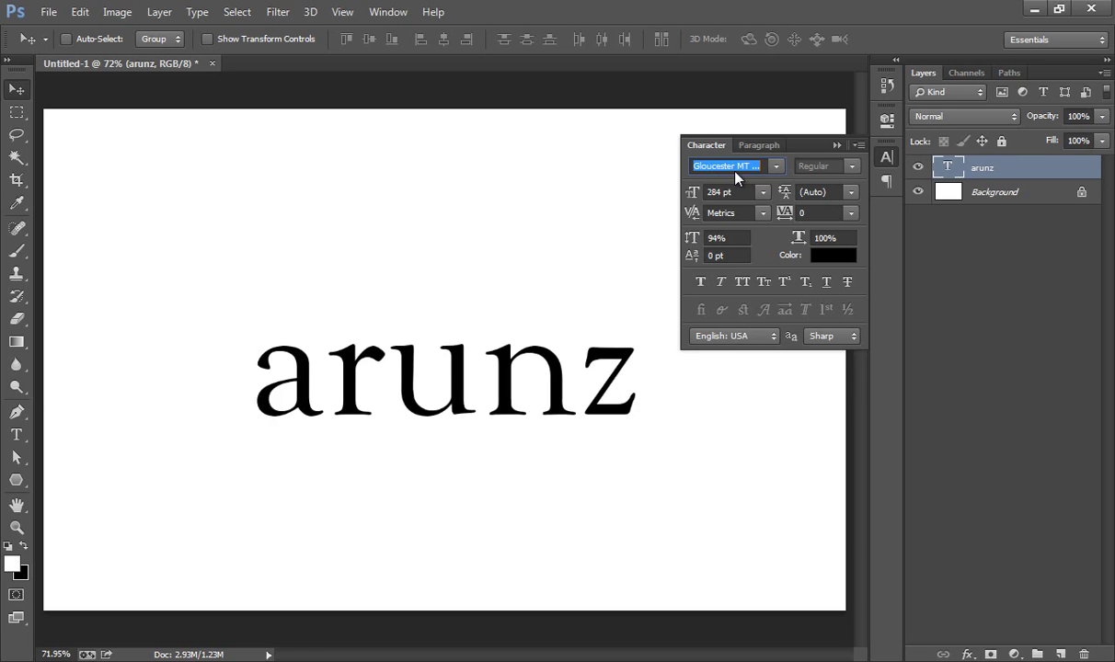
key("Up")
key("Up")
key("Up")
key("Up")
key("Up")
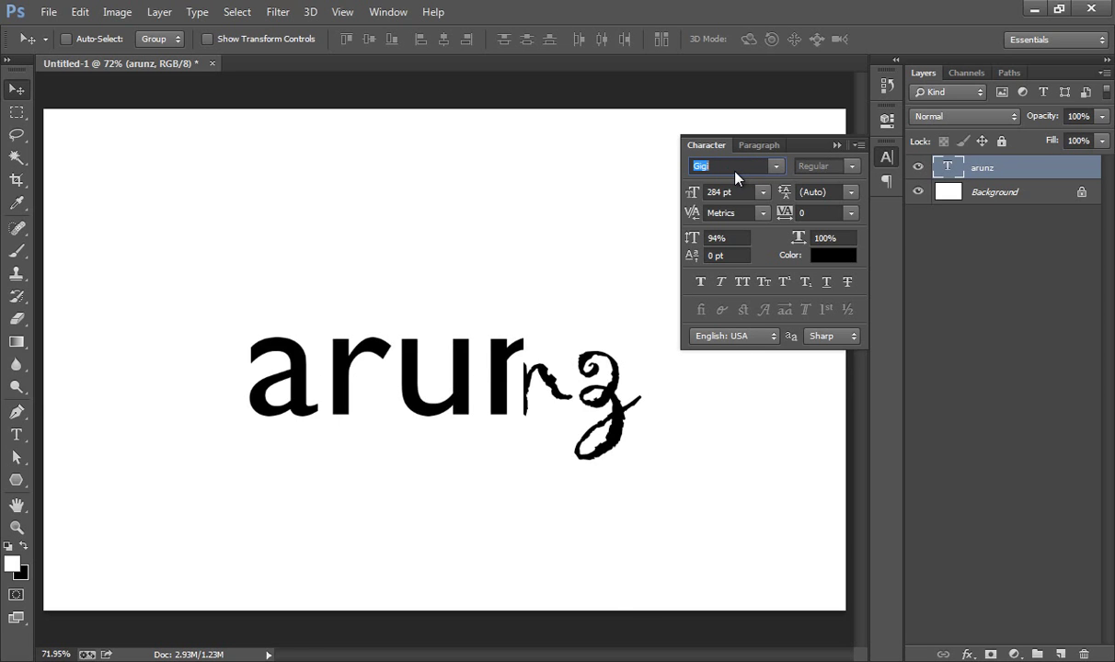
key("Up")
key("Up")
key("Up")
key("Up")
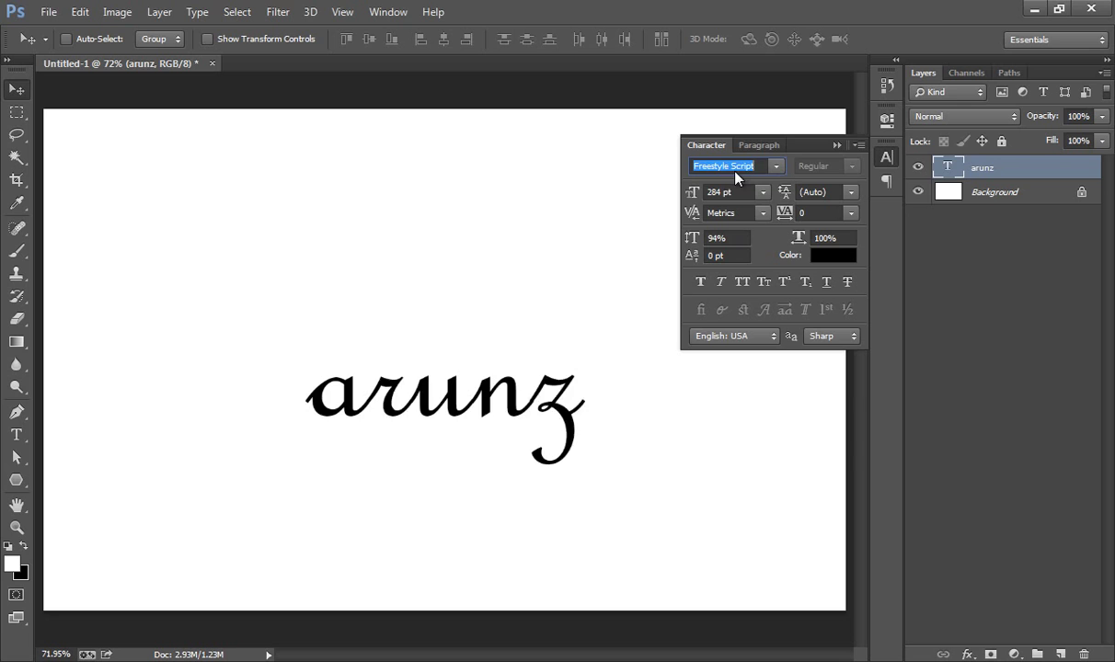
key("Up")
key("Up")
key("Up")
key("Up")
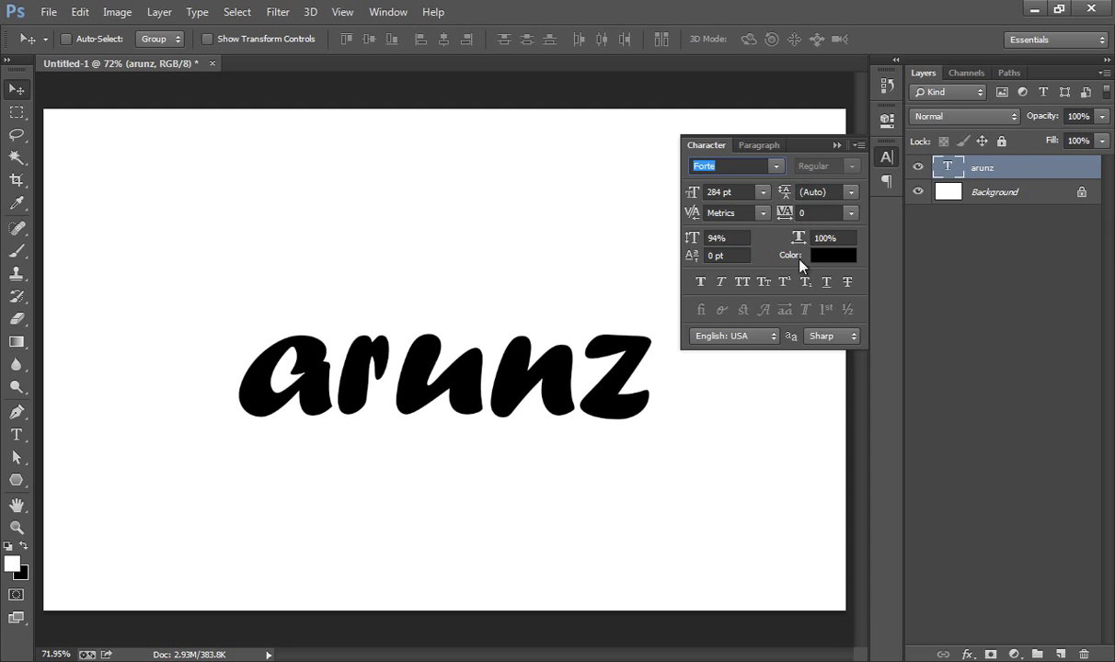
Switch the text to All Caps so it reads ARUNZ, close the Character panel, and hide the layer
left_click(742, 282)
left_click(836, 145)
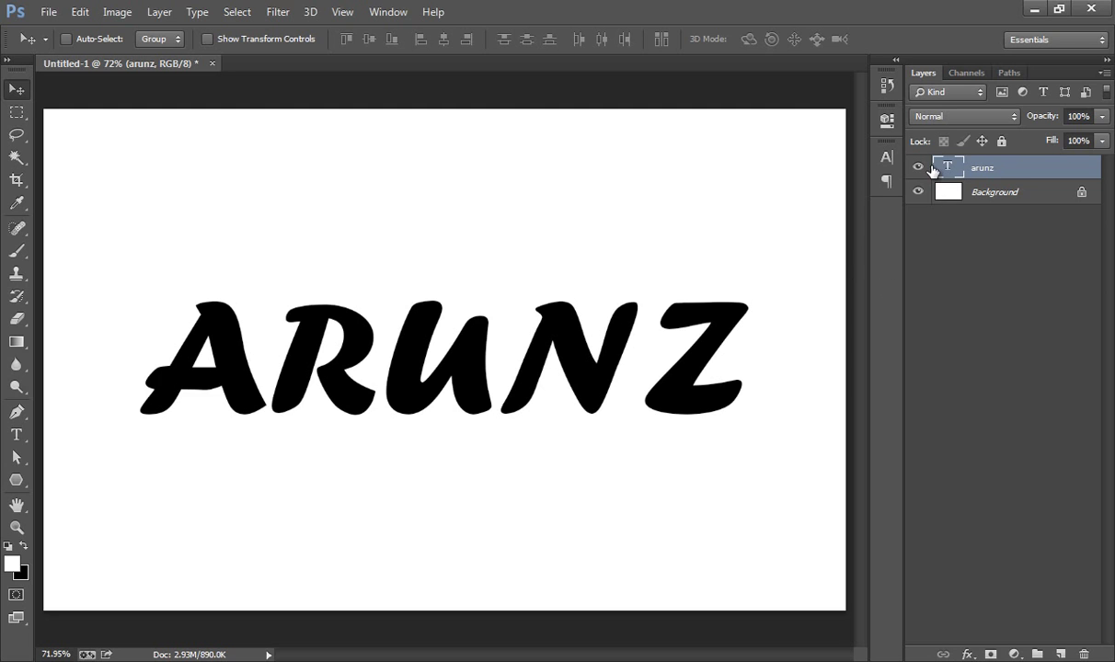
left_click(917, 167)
Show ARUNZ again and drag 004.jpg from the net images folder onto the canvas
left_click(917, 166)
left_click(138, 647)
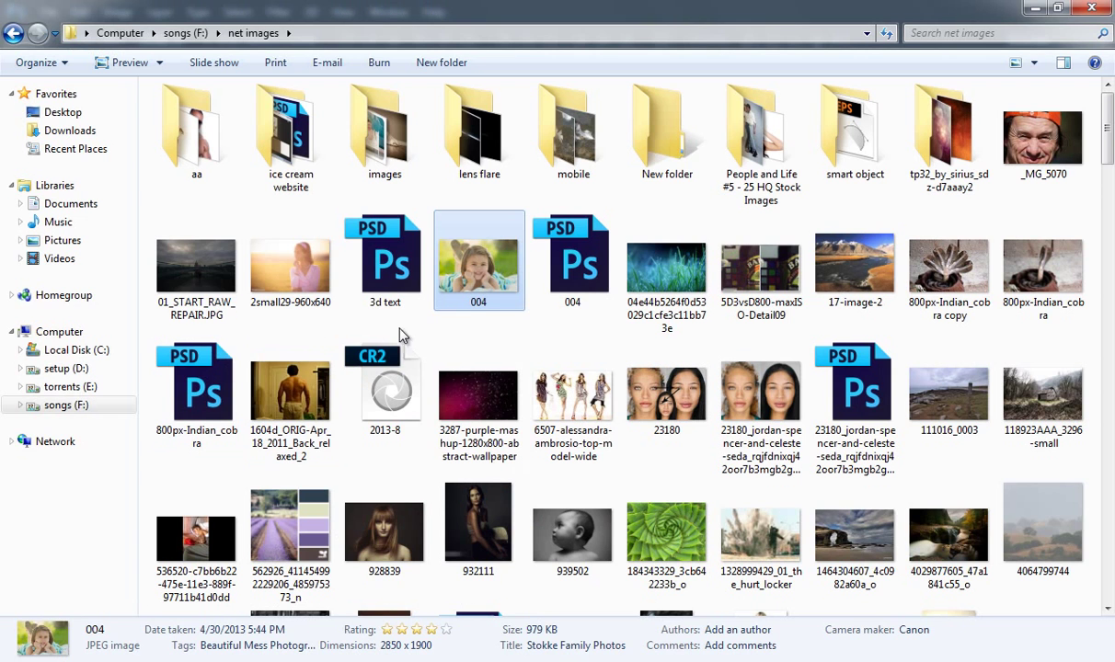
left_click_drag(441, 262, 434, 469)
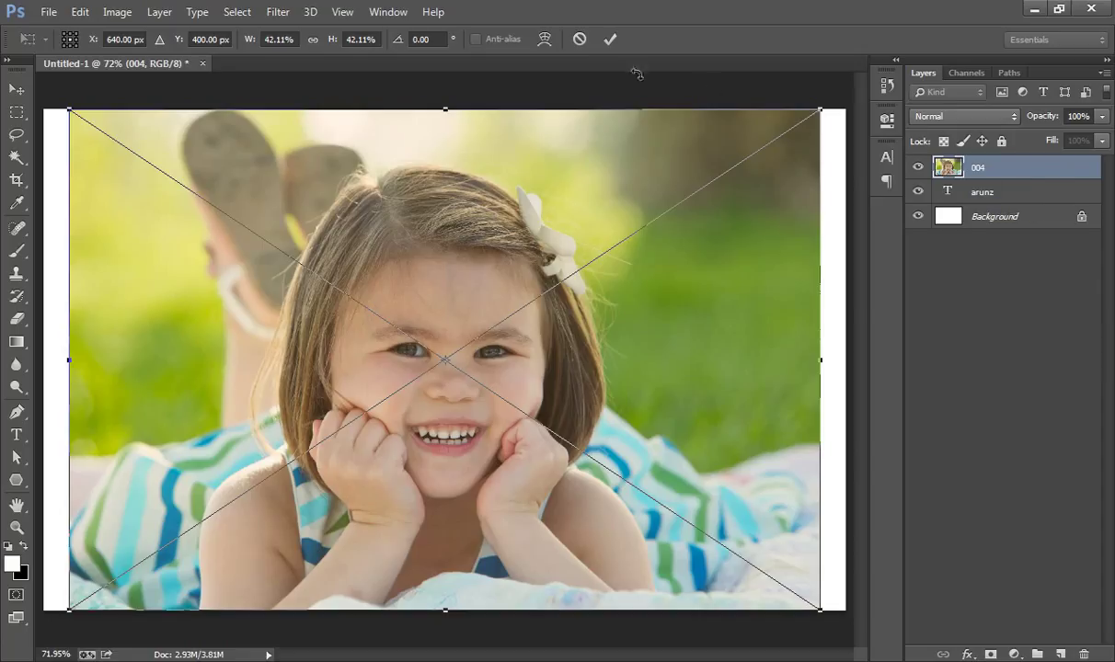
Confirm the placement of the 004 photo layer
left_click(609, 40)
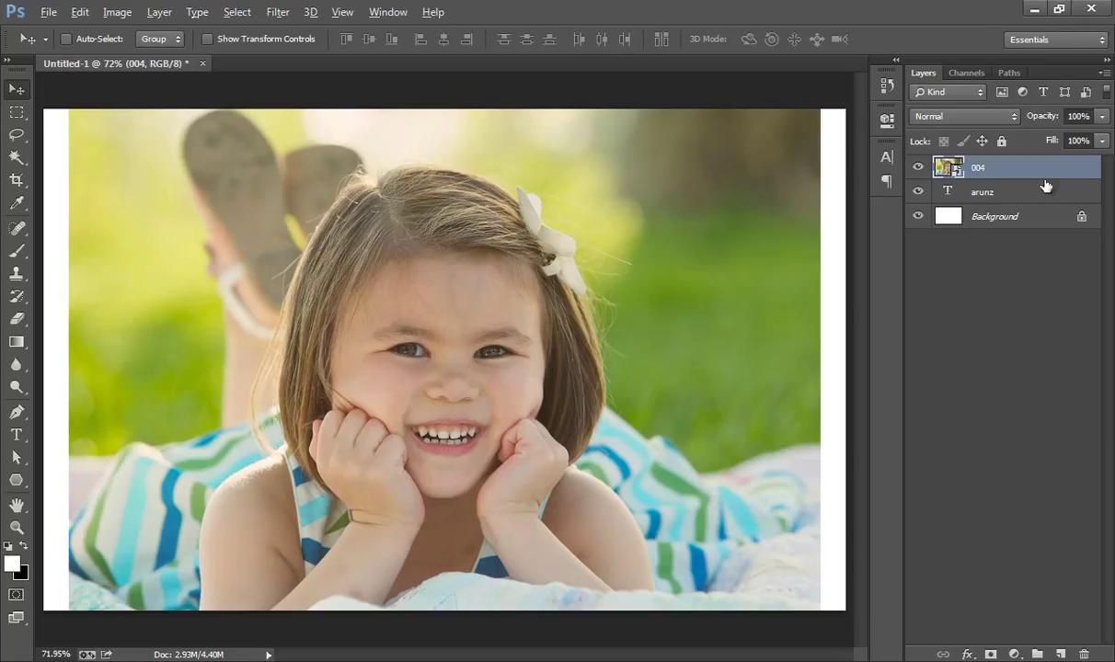
left_click_drag(1046, 182, 1045, 174)
key("alt+F9")
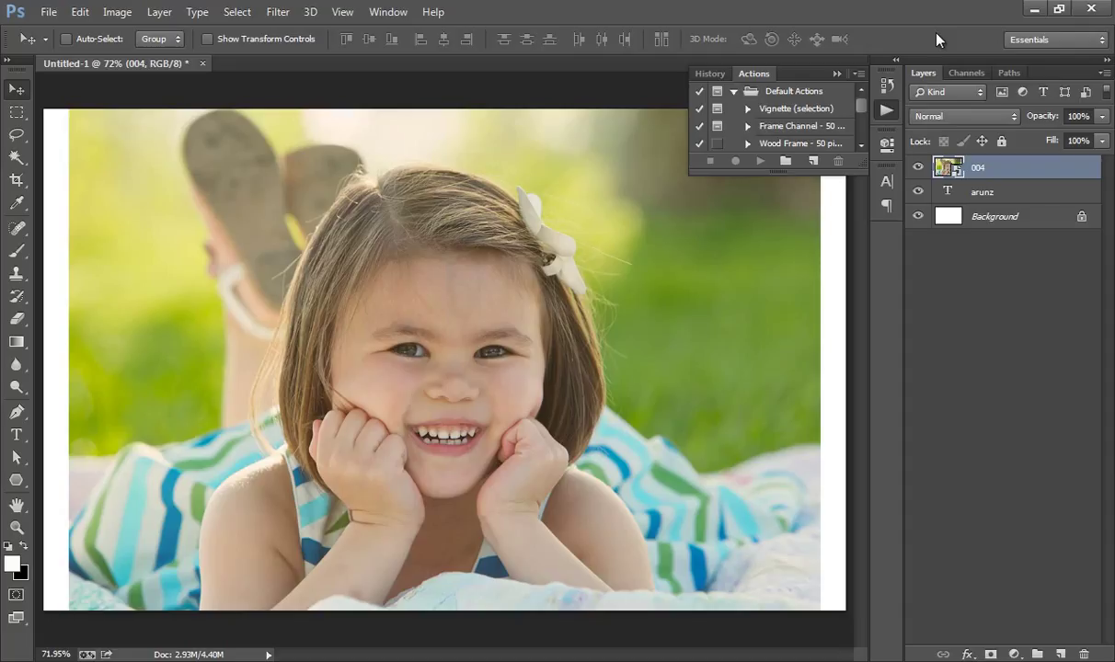
key("alt+F9")
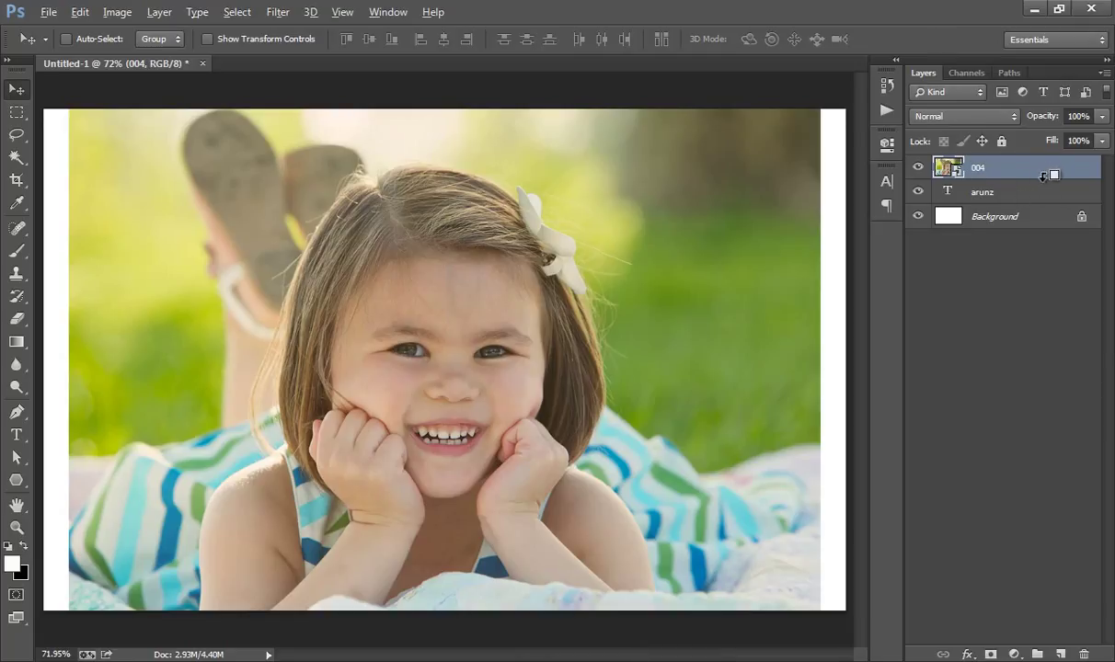
Clip 004 to arunz and shift the photo so the child's face shows inside the letters
left_click_drag(1019, 190, 1036, 177)
left_click(1036, 175, "alt")
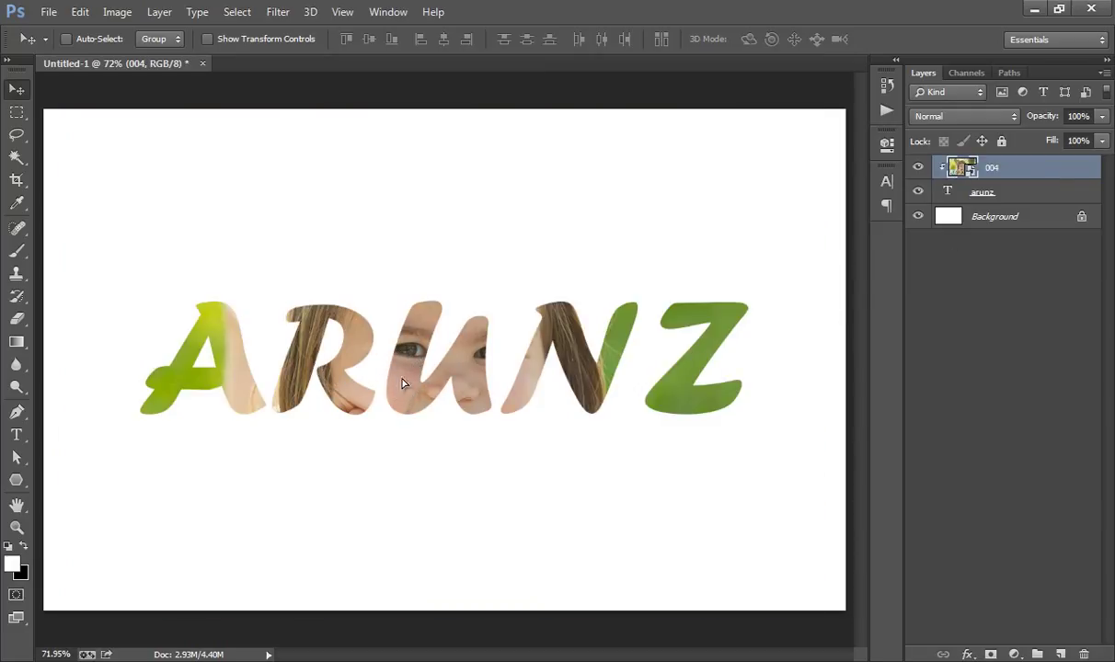
mouse_move(397, 384)
left_mouse_down()
mouse_move(399, 356)
mouse_move(399, 371)
left_mouse_up()
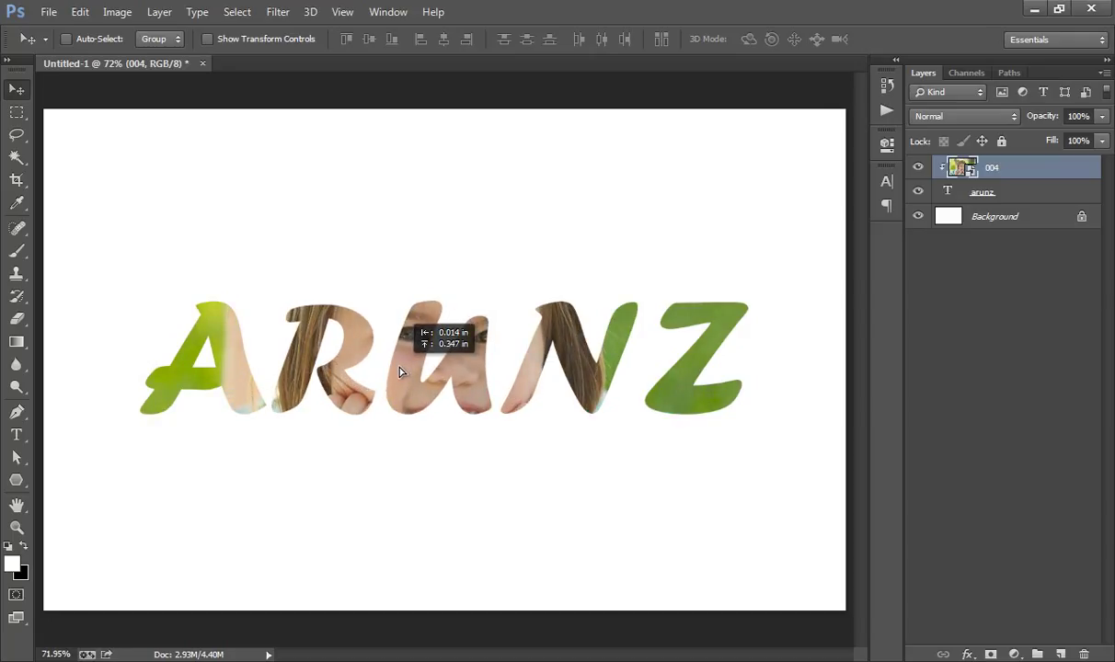
left_click_drag(399, 371, 446, 364)
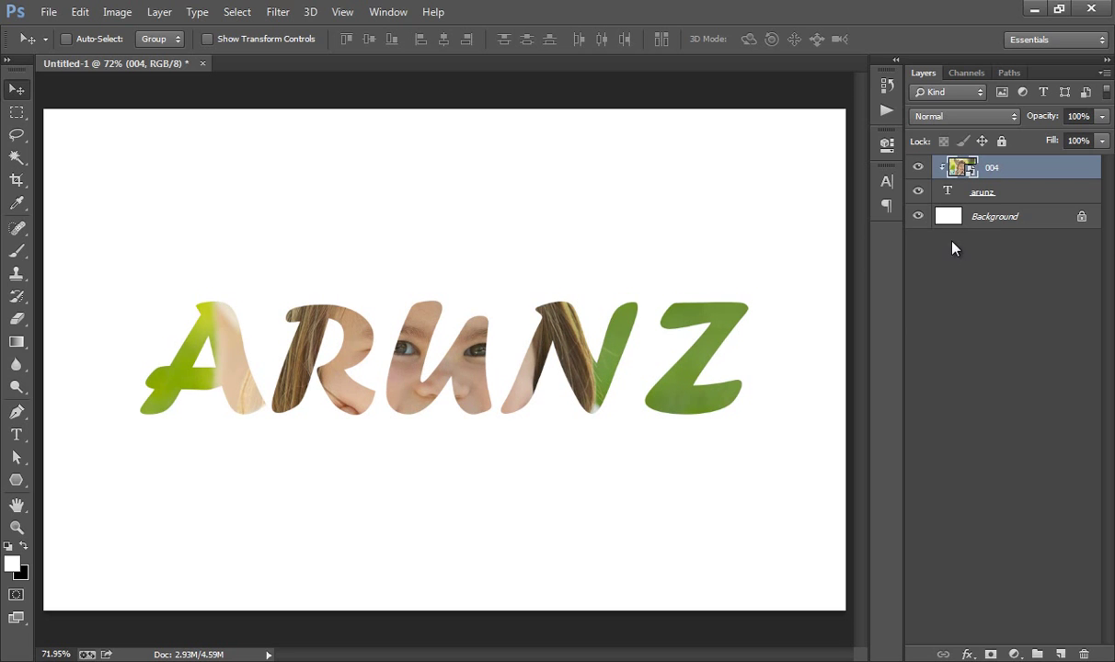
Add a black-to-white Gradient Fill layer above the Background layer
left_click(919, 168)
left_click(987, 197)
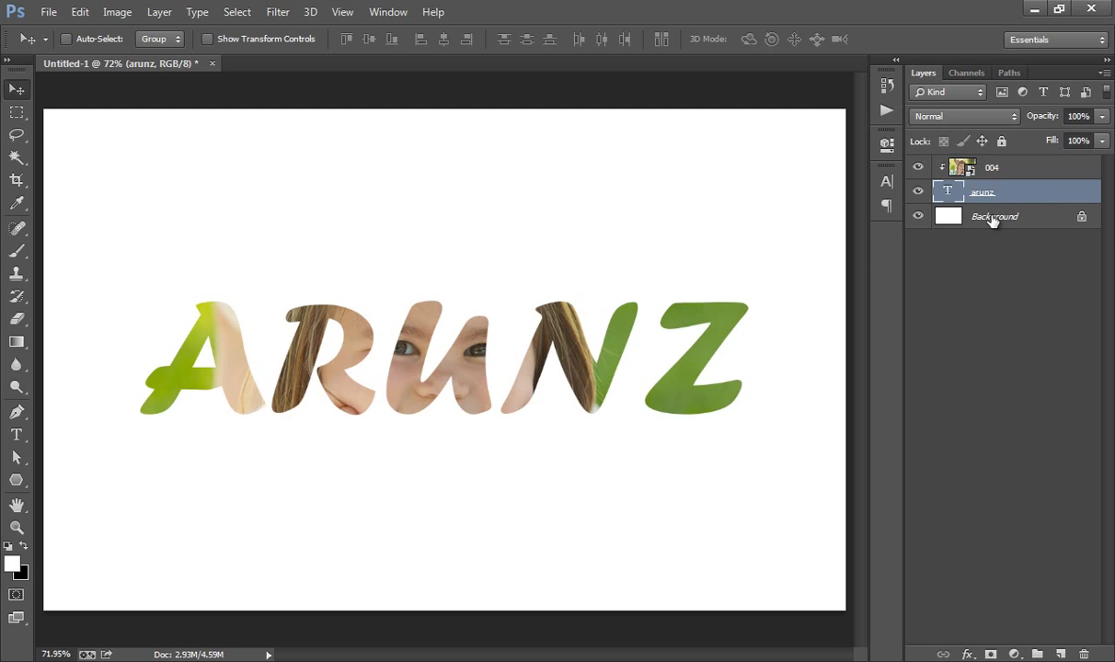
left_click(992, 221)
left_click(1013, 654)
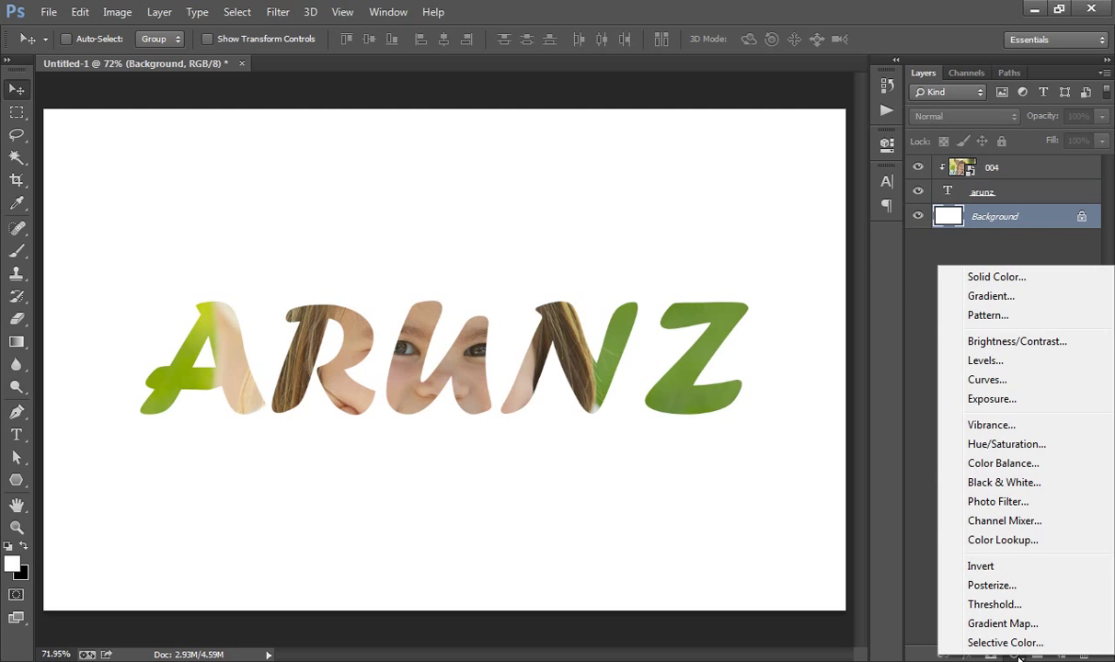
left_click(960, 295)
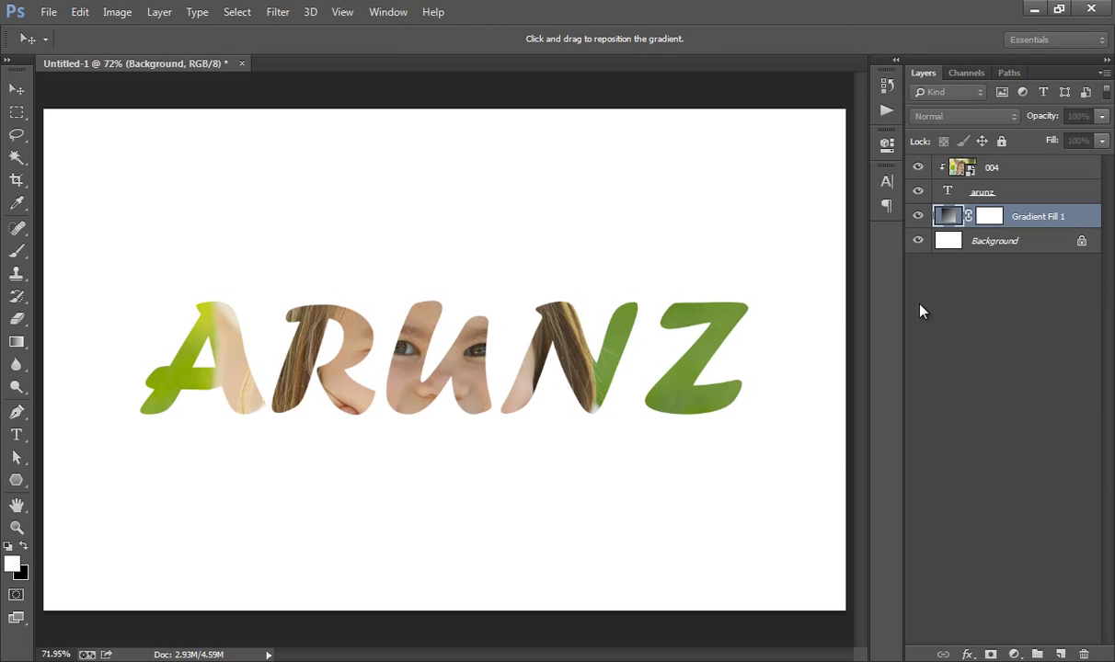
left_click(549, 195)
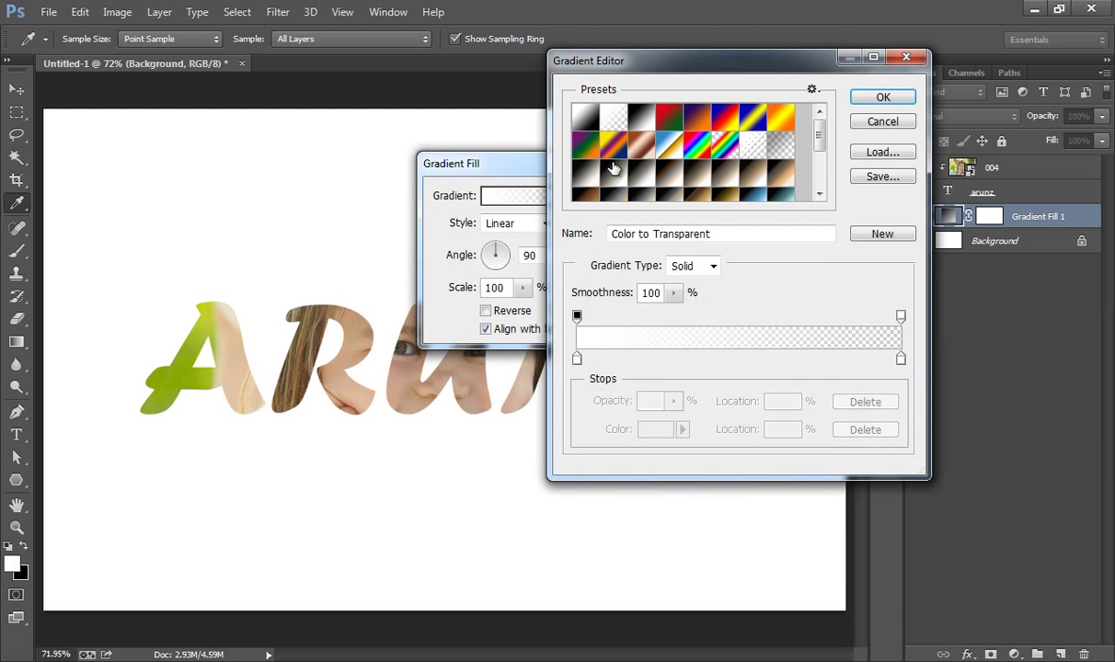
left_click(639, 117)
key("Return")
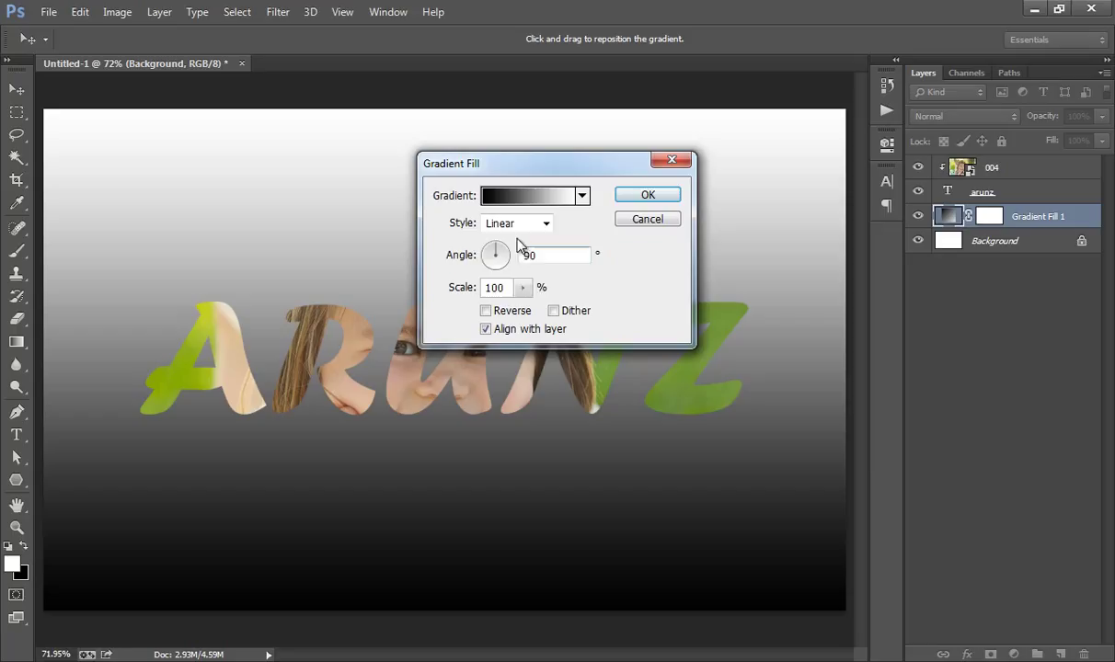
Make the gradient Radial and Reversed at 258% scale
left_click(501, 224)
left_click(516, 256)
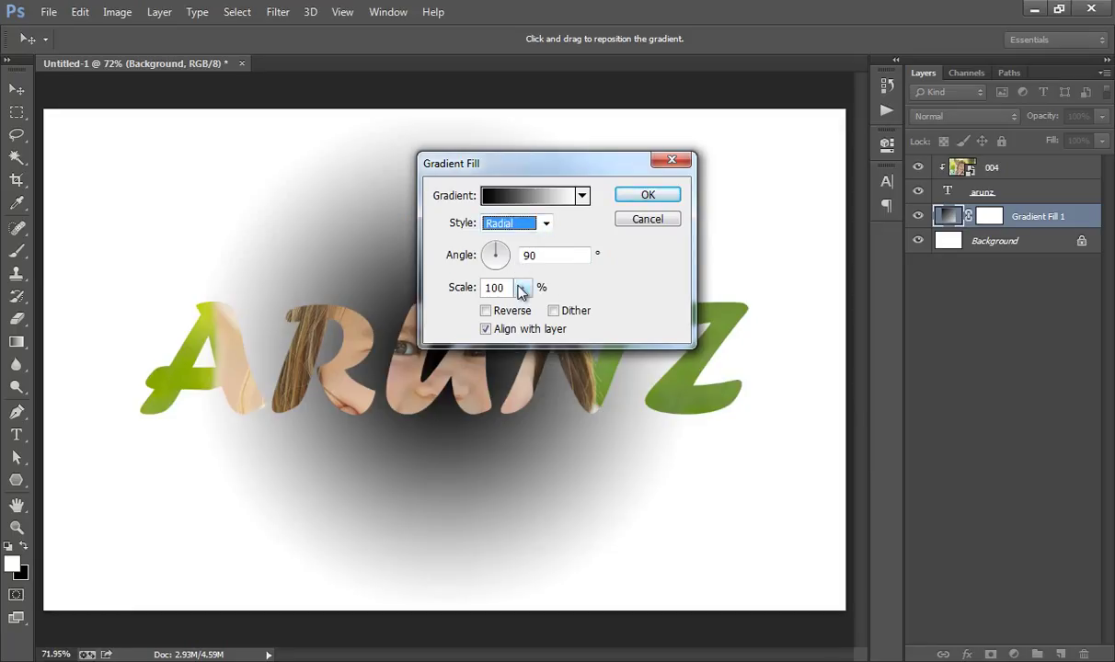
left_click(521, 288)
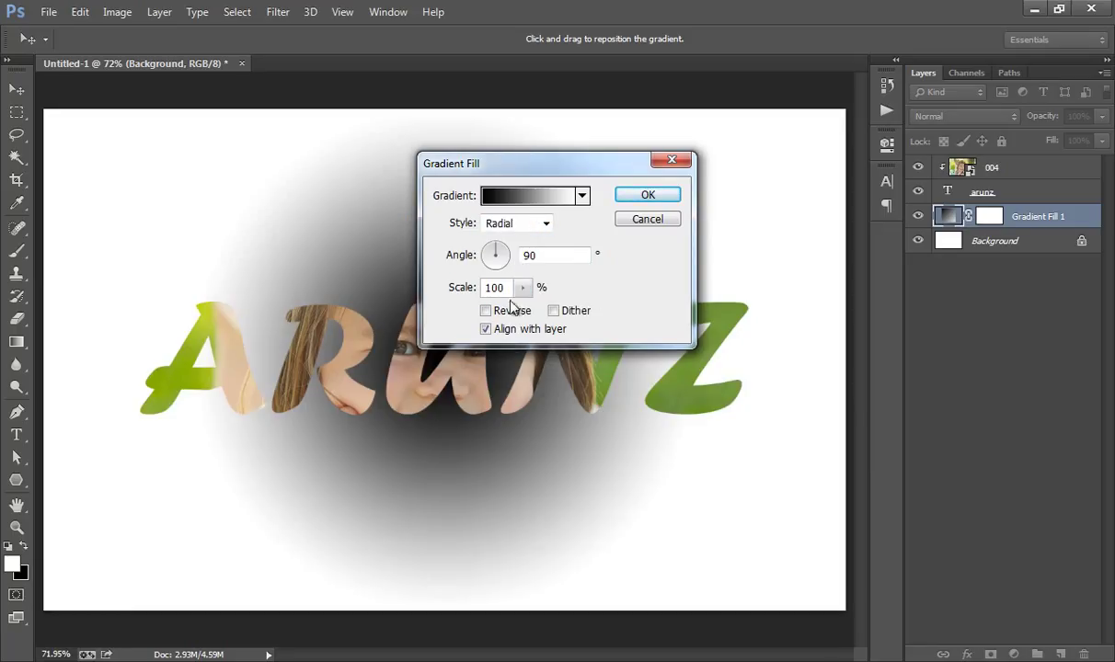
left_click(486, 311)
left_click(529, 293)
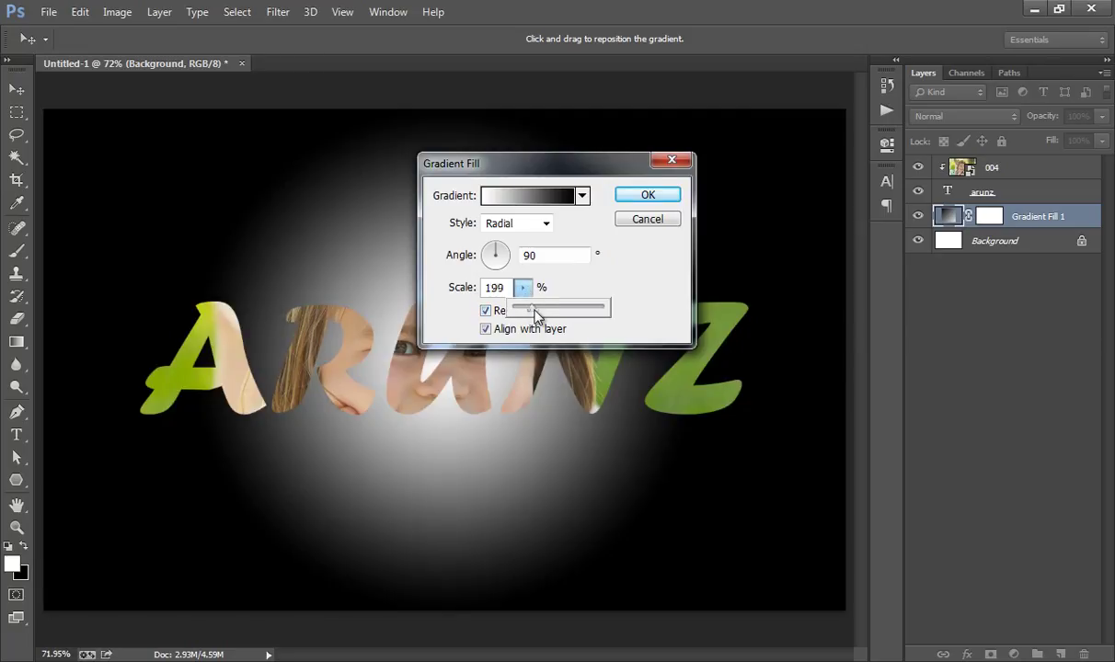
left_click_drag(522, 313, 539, 316)
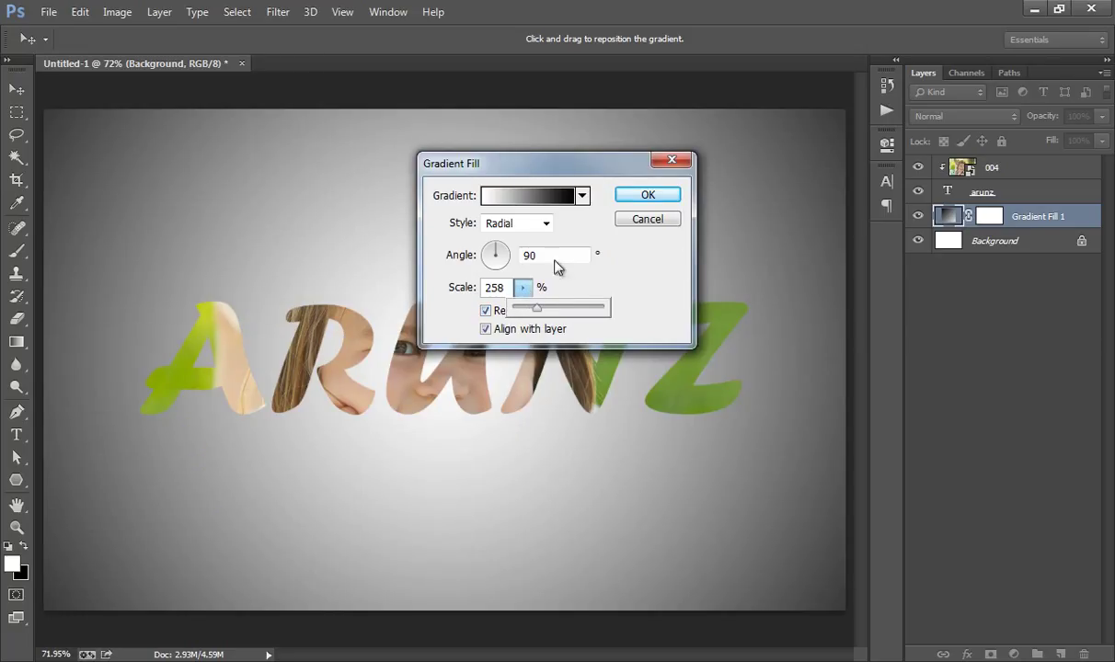
left_click(659, 196)
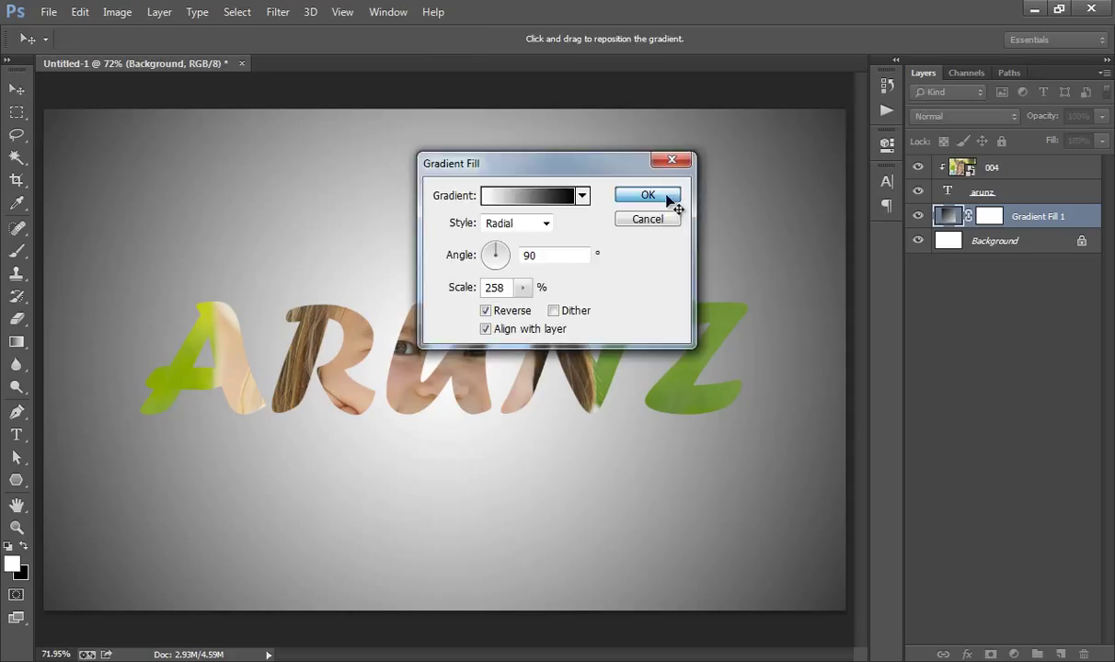
Open Blending Options for the arunz text layer in the Layer Style dialog
left_click(1001, 196)
right_click(1002, 196)
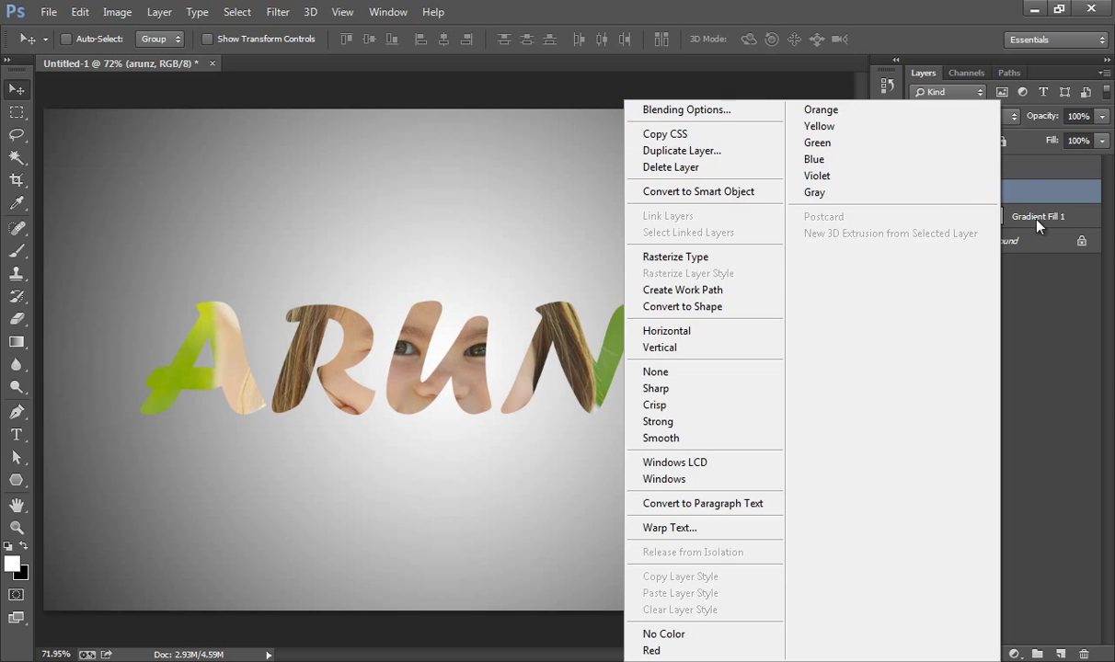
left_click(1021, 196)
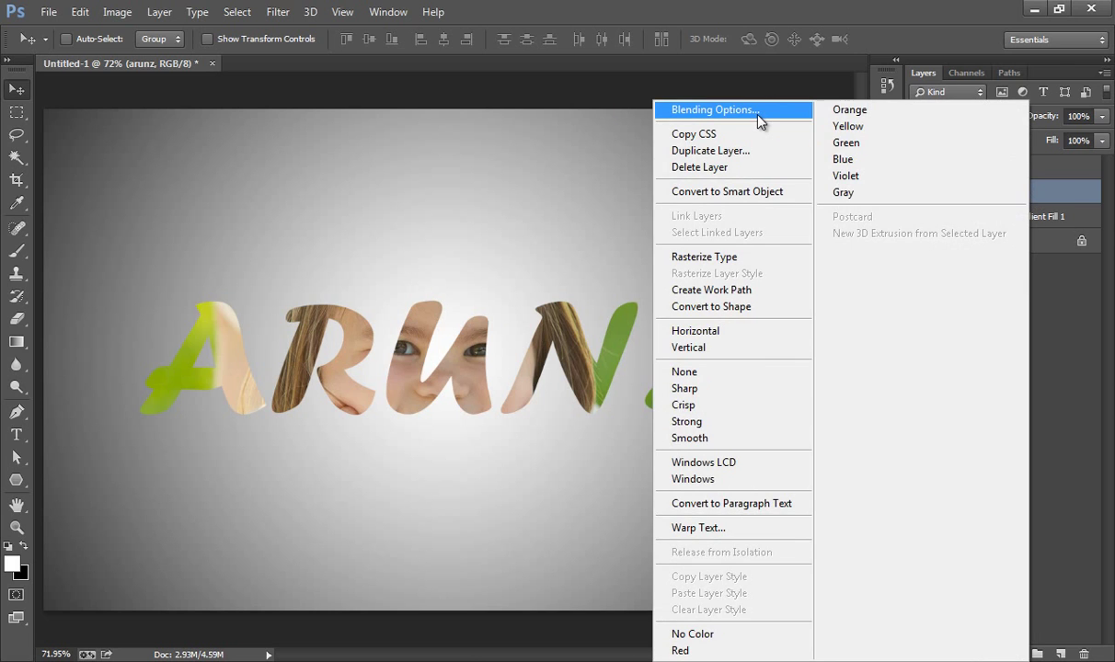
left_click(716, 108)
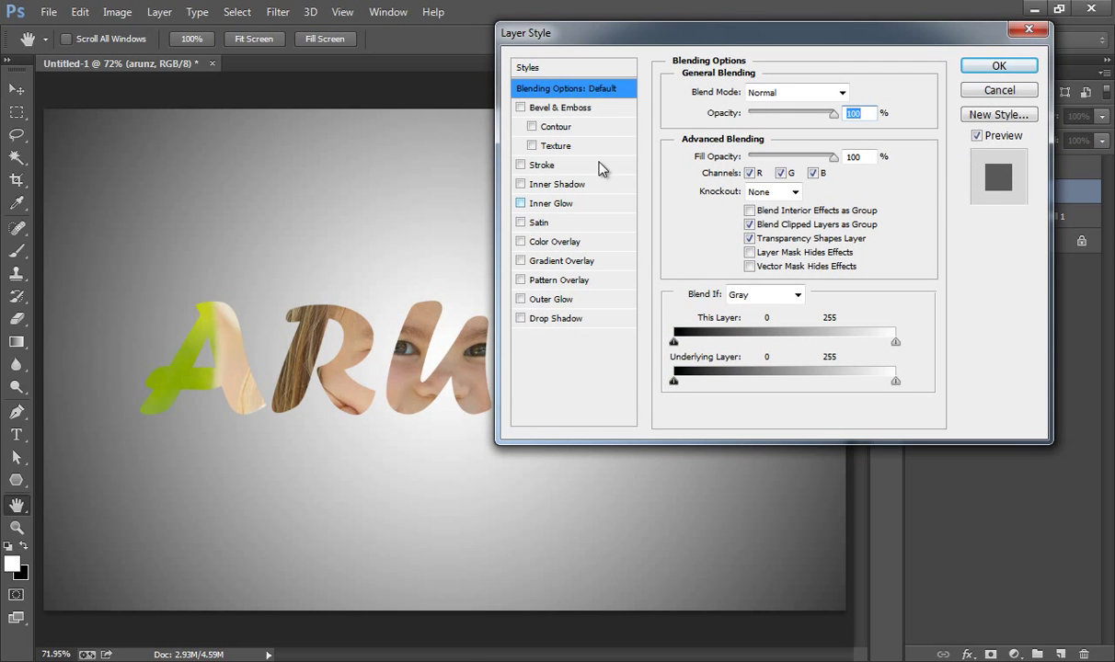
left_click_drag(568, 39, 584, 28)
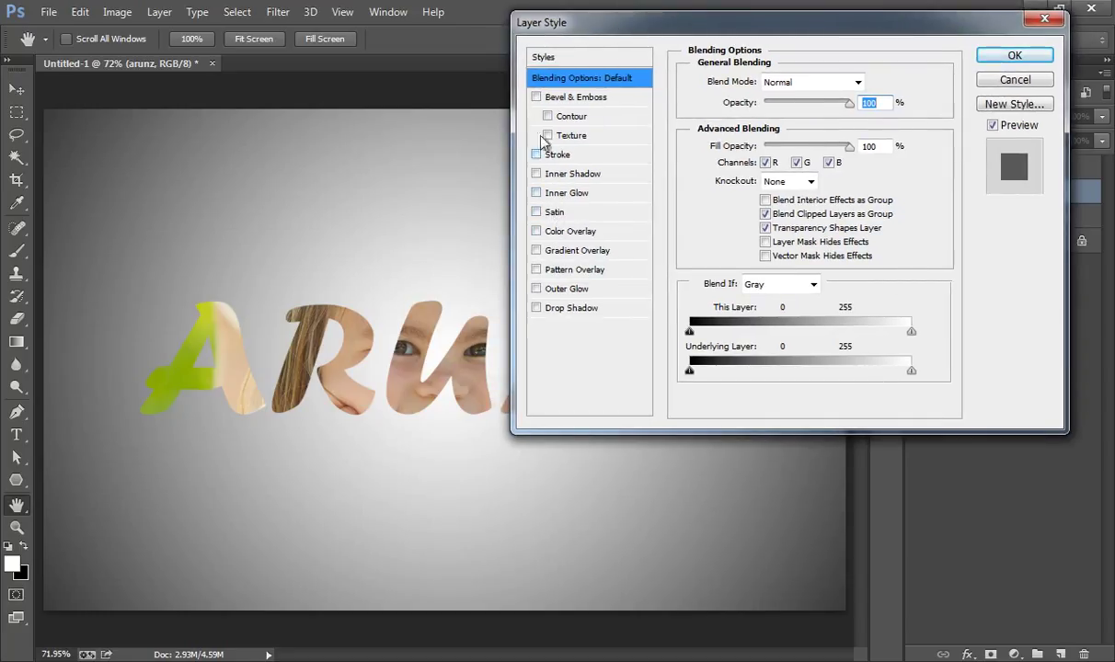
Enable Bevel & Emboss with the Chisel Hard technique and depth 32%
left_click(538, 99)
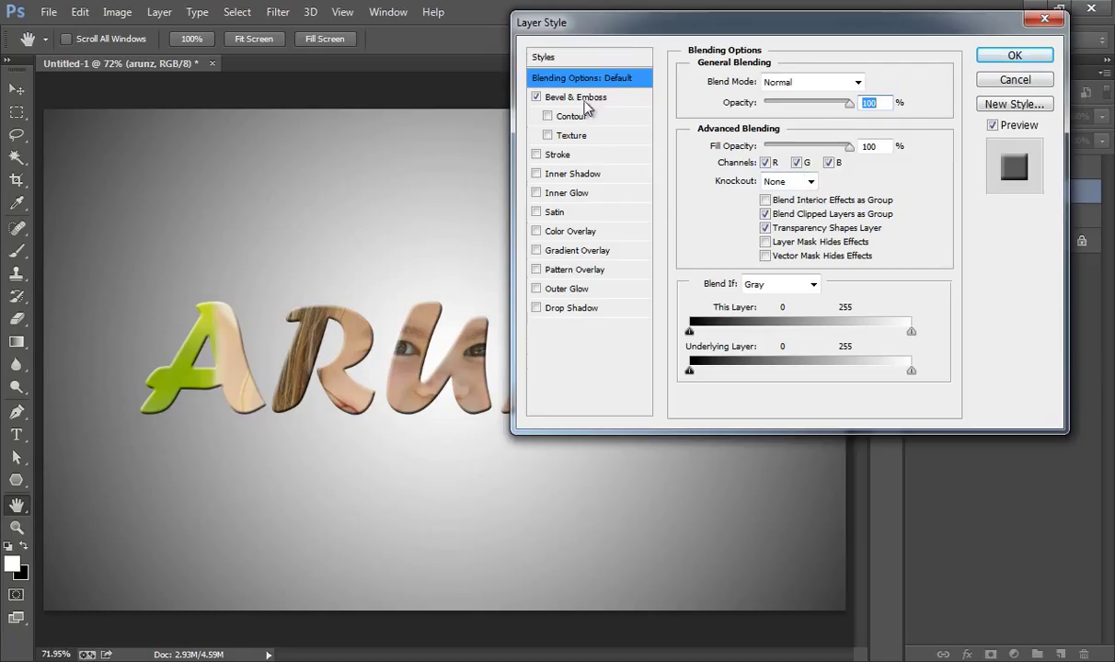
left_click(585, 97)
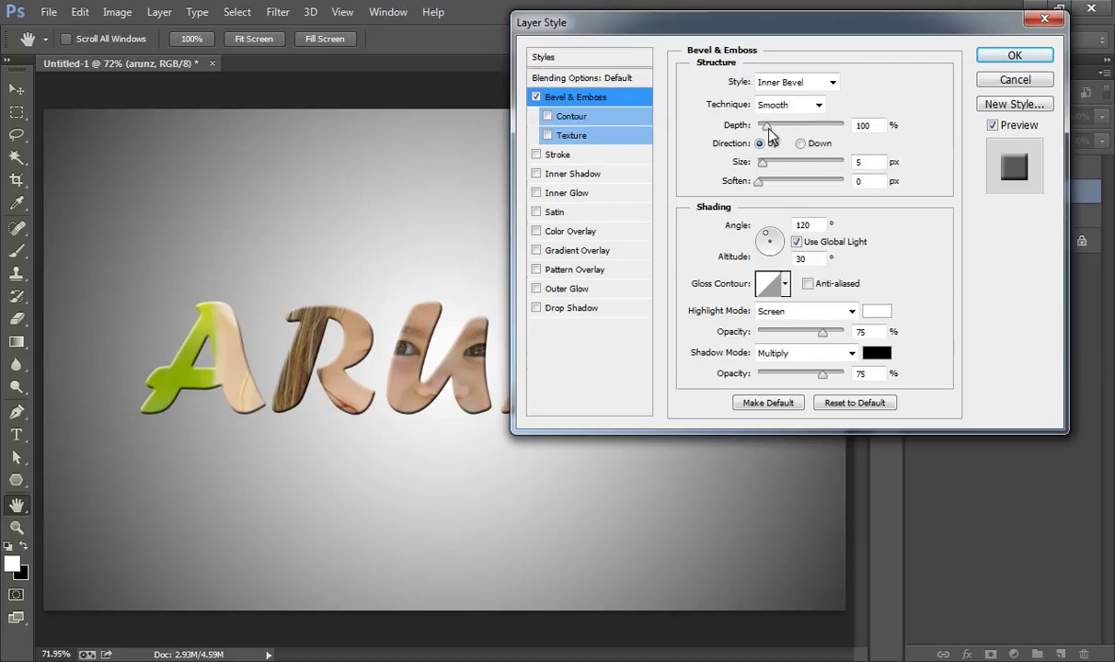
mouse_move(767, 127)
left_mouse_down()
mouse_move(704, 129)
mouse_move(761, 129)
mouse_move(756, 165)
left_mouse_up()
left_click(789, 105)
left_click(778, 131)
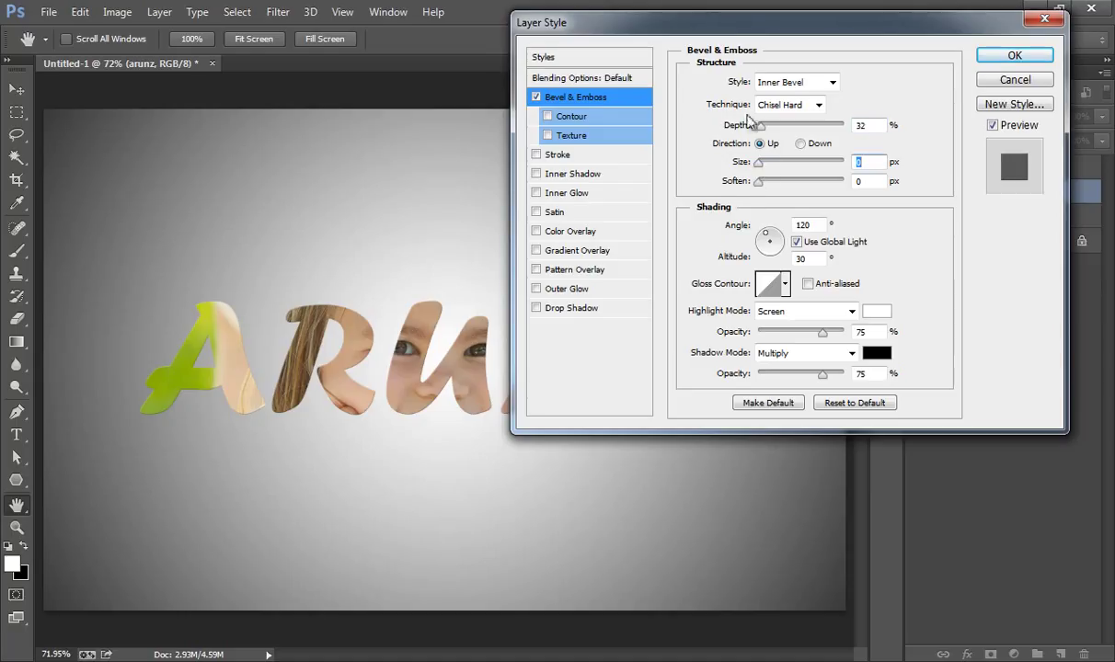
Compare the bevel on and off, then set lighting to 107° angle, 37° altitude
left_click(536, 97)
left_click(536, 97)
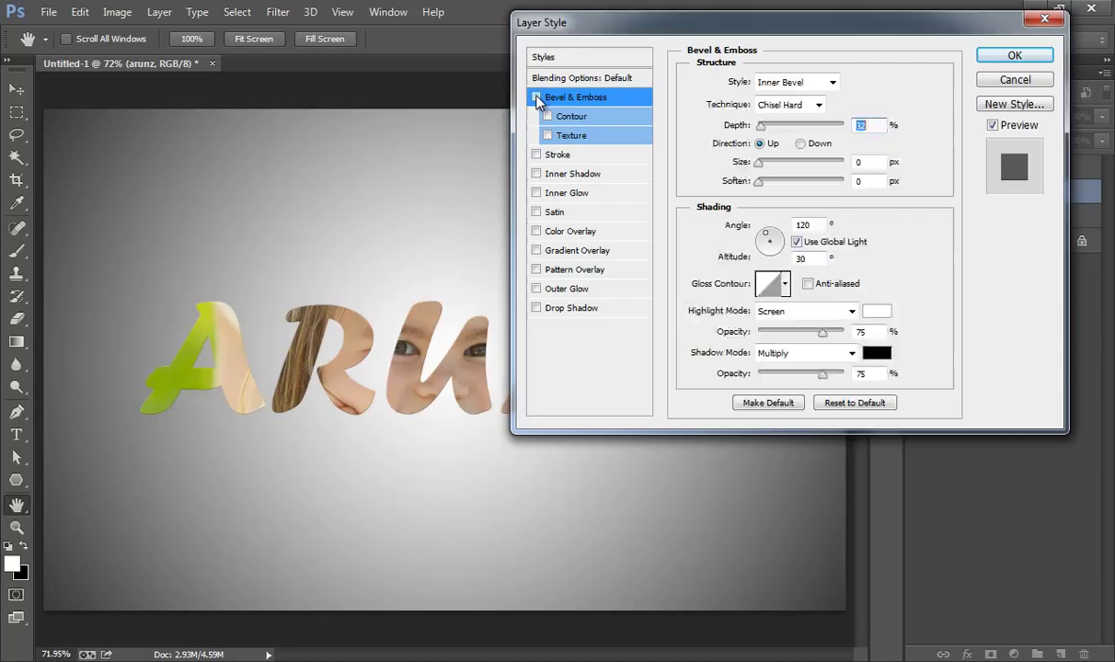
left_click(537, 97)
left_click(537, 98)
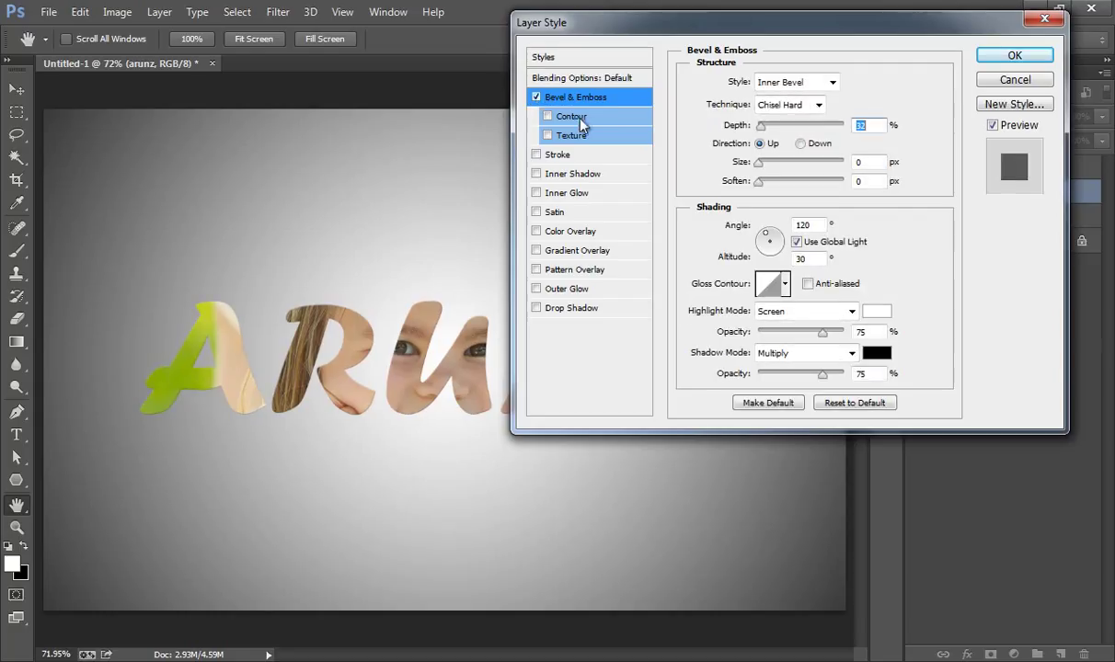
left_click(768, 231)
left_click_drag(773, 239, 770, 239)
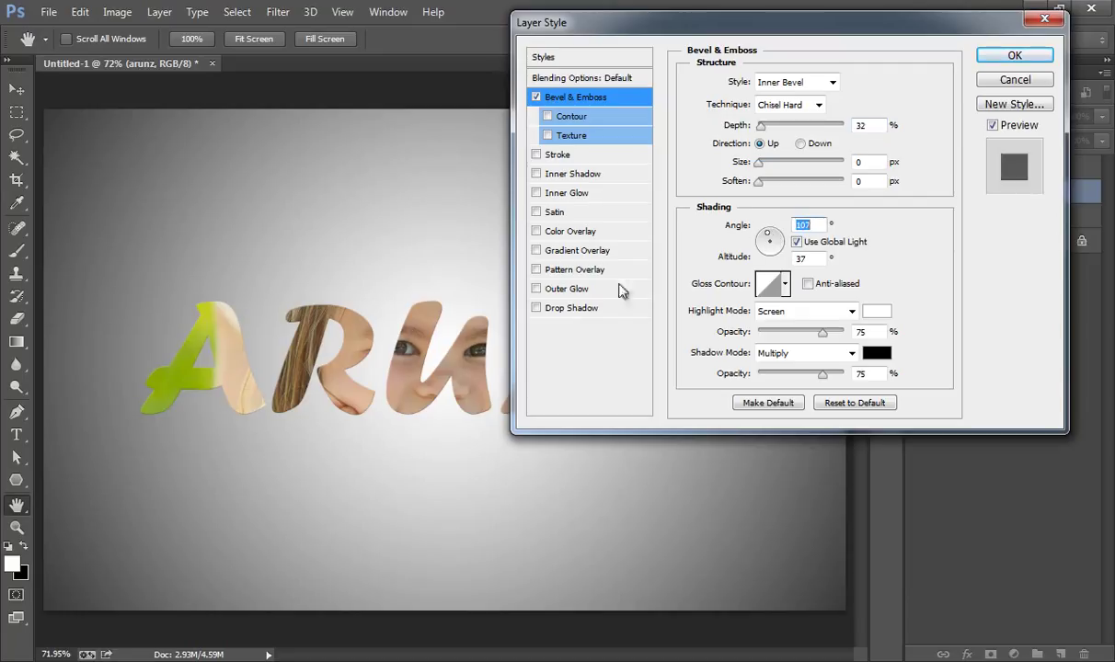
Add a drop shadow with 2 px distance, 4 px size and raised opacity, then apply the styles
left_click(536, 309)
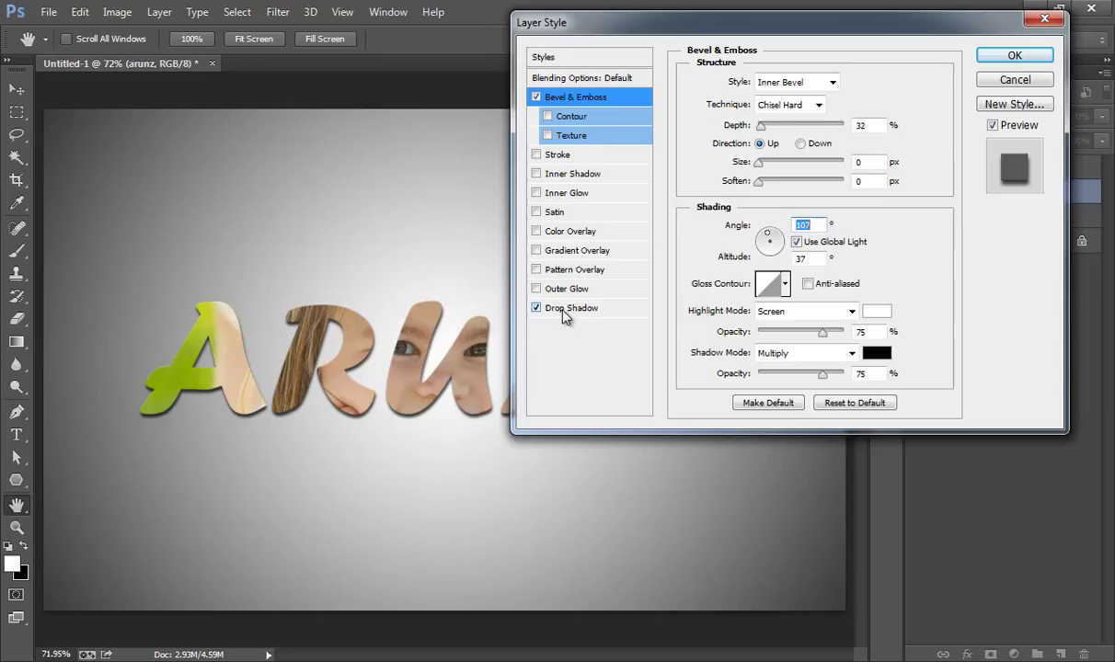
left_click(565, 311)
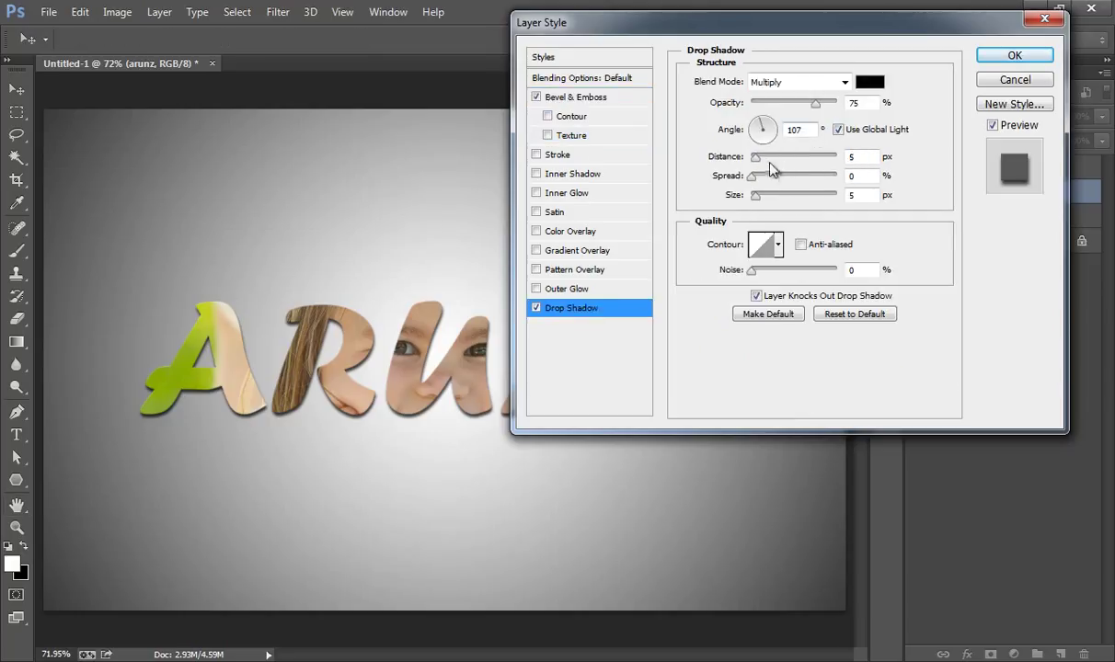
type("2")
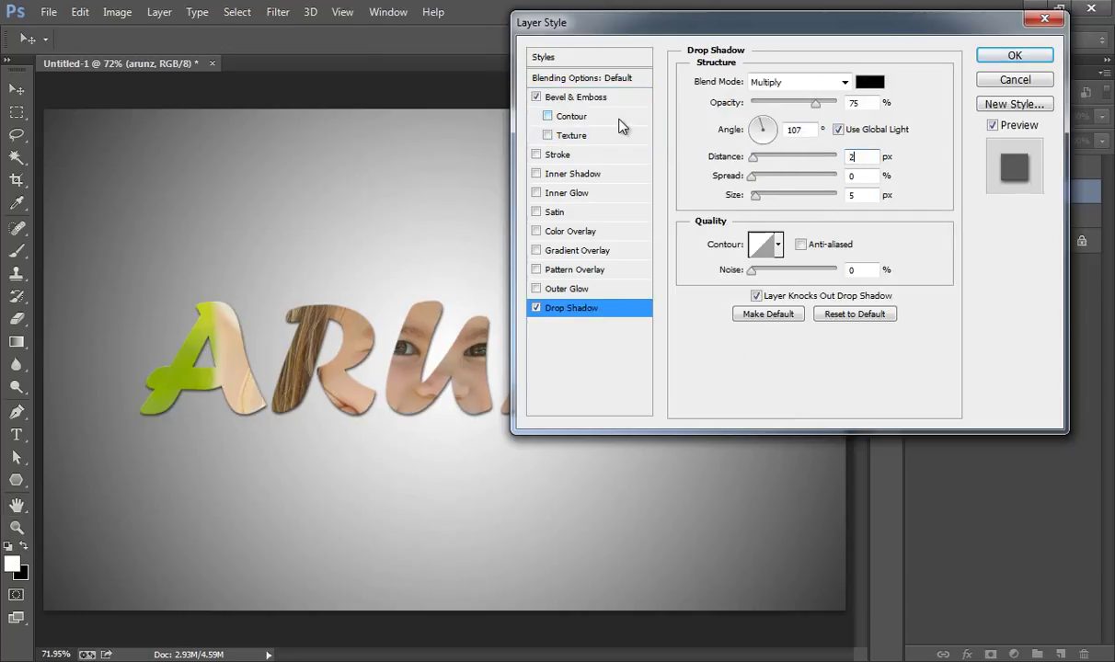
left_click(878, 196)
type("3")
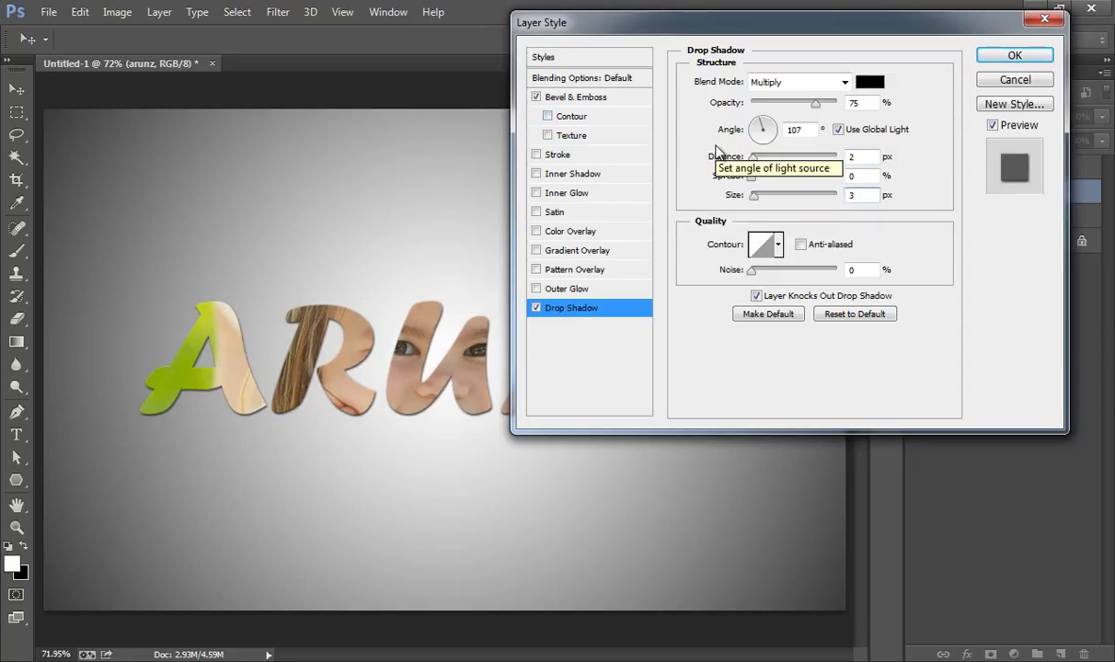
left_click(862, 195)
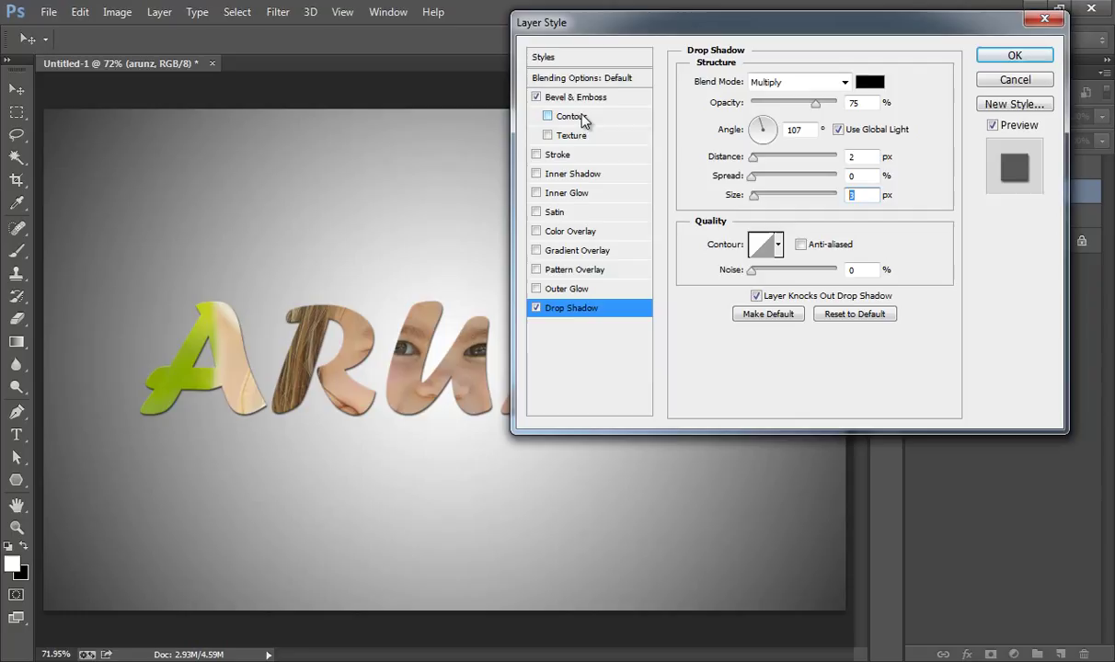
type("5")
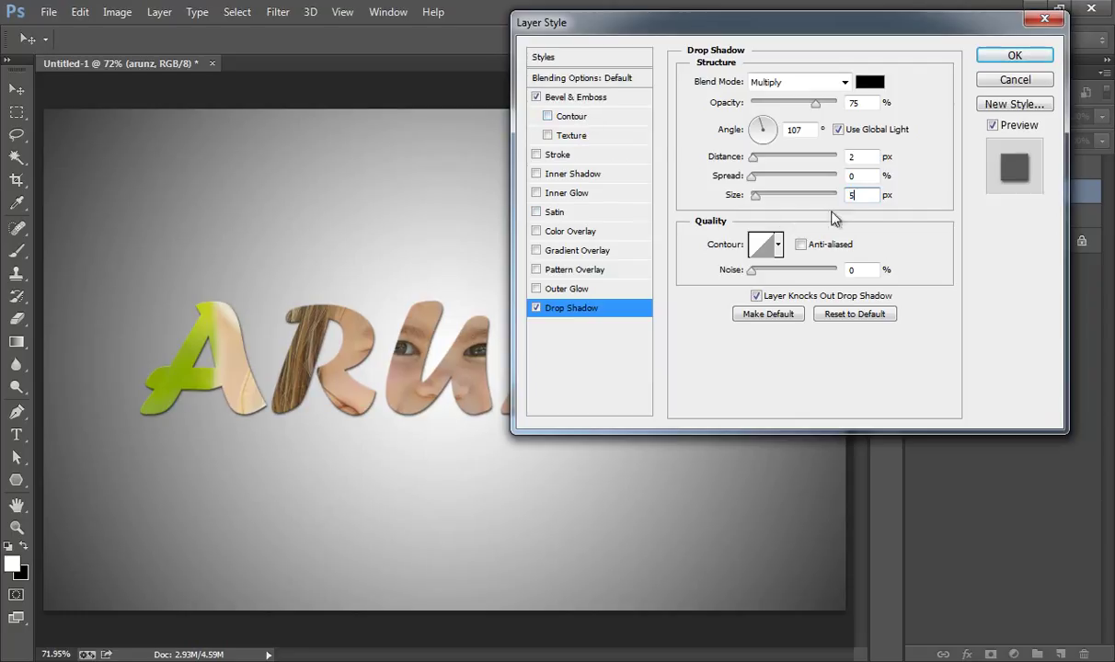
left_click(862, 196)
mouse_move(813, 108)
left_mouse_down()
mouse_move(843, 111)
mouse_move(779, 112)
mouse_move(803, 112)
left_mouse_up()
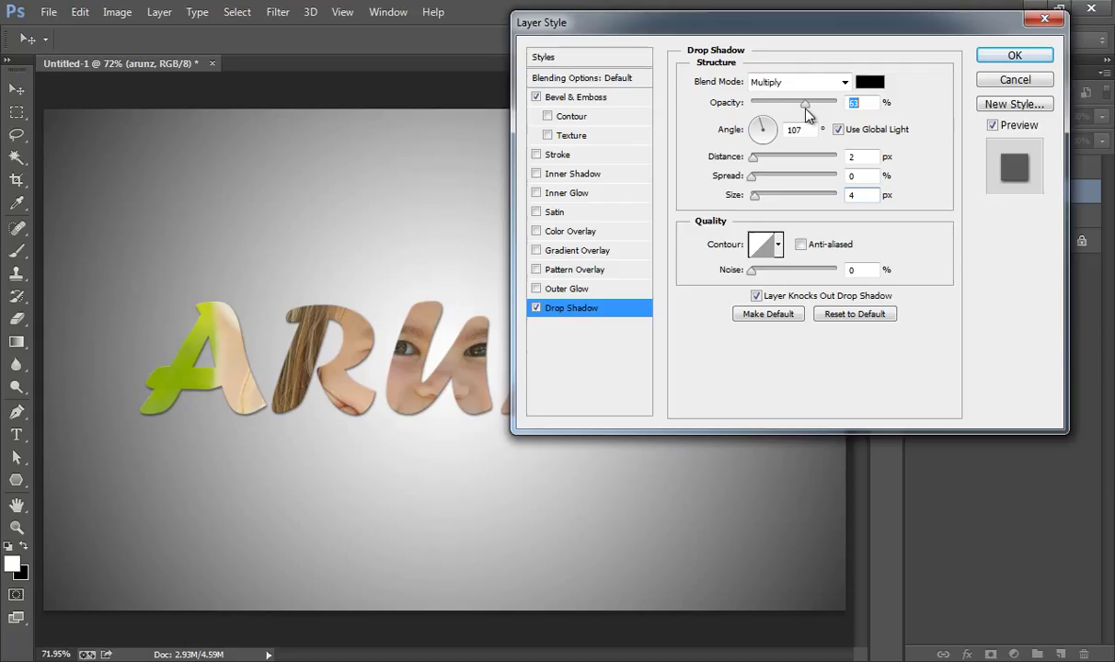
left_click(993, 59)
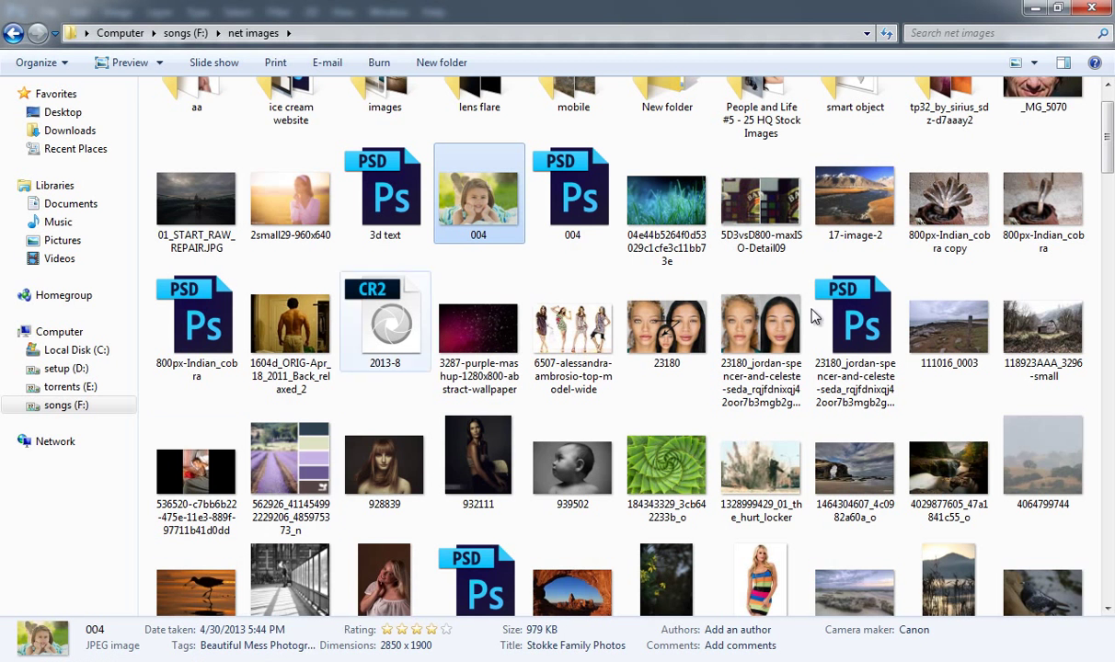
Drag the 2small29-960x640 photo from the net images folder onto the Photoshop canvas
left_click_drag(320, 204, 435, 467)
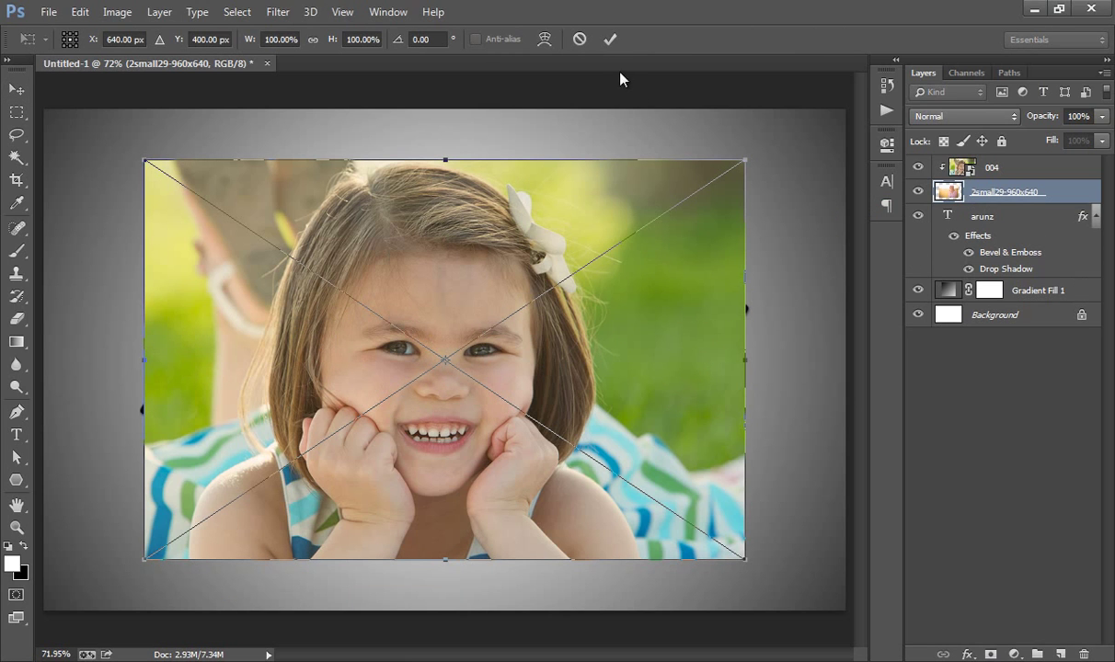
Place the 2small29-960x640 photo, clip it to the arunz text, and delete layer 004
left_click(610, 40)
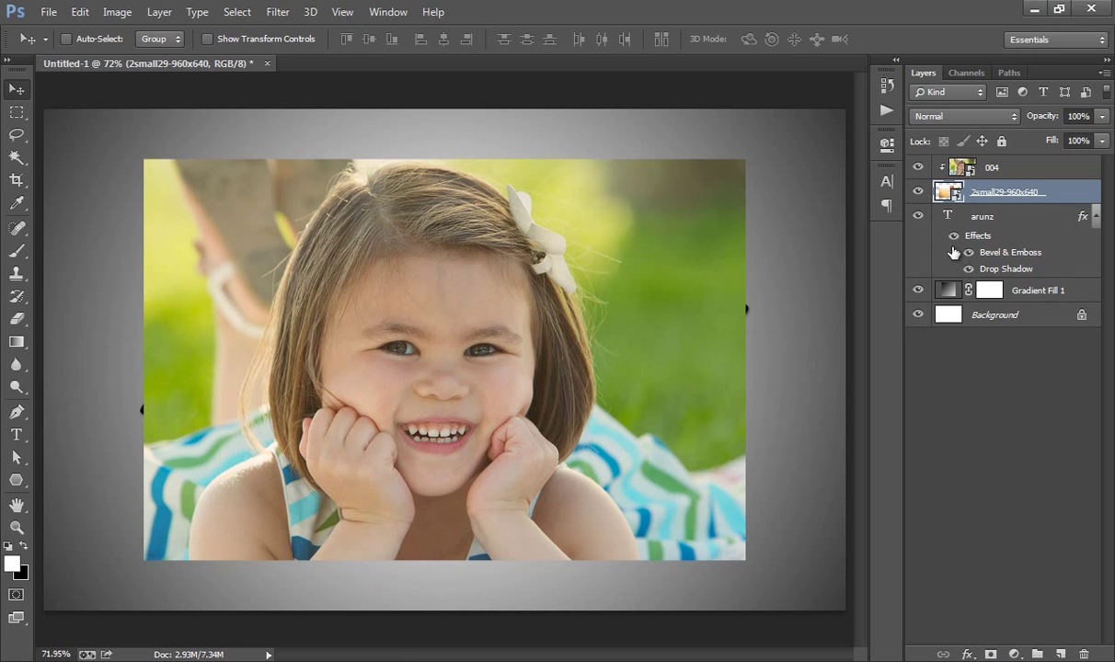
left_click(1022, 171)
left_click(995, 192)
left_click(1054, 203, "alt")
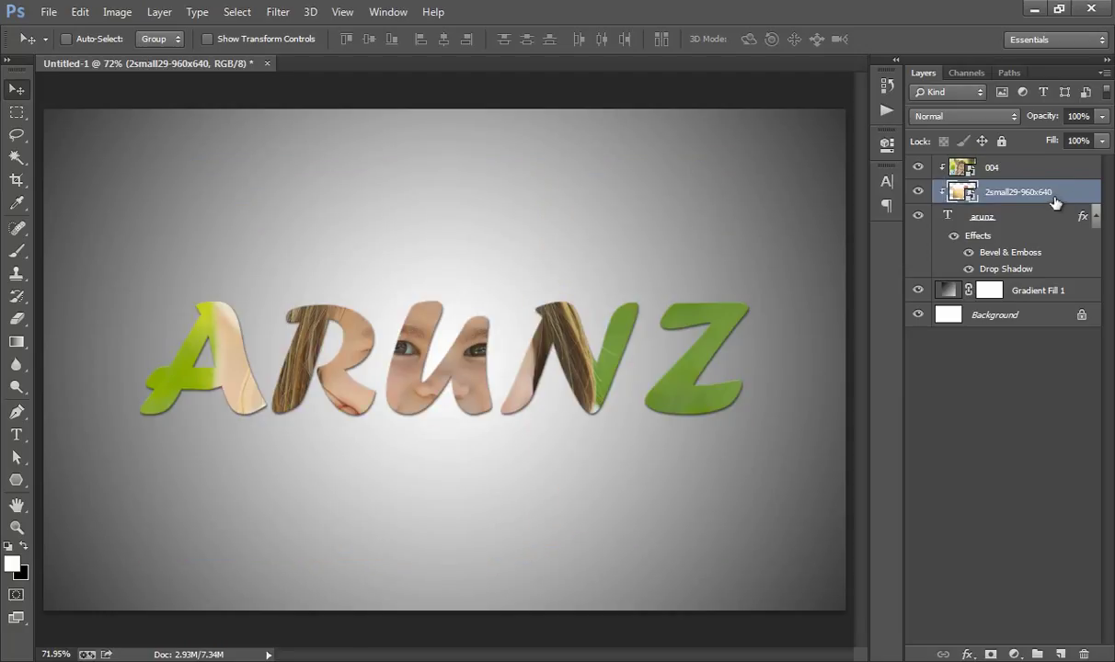
left_click(1060, 174)
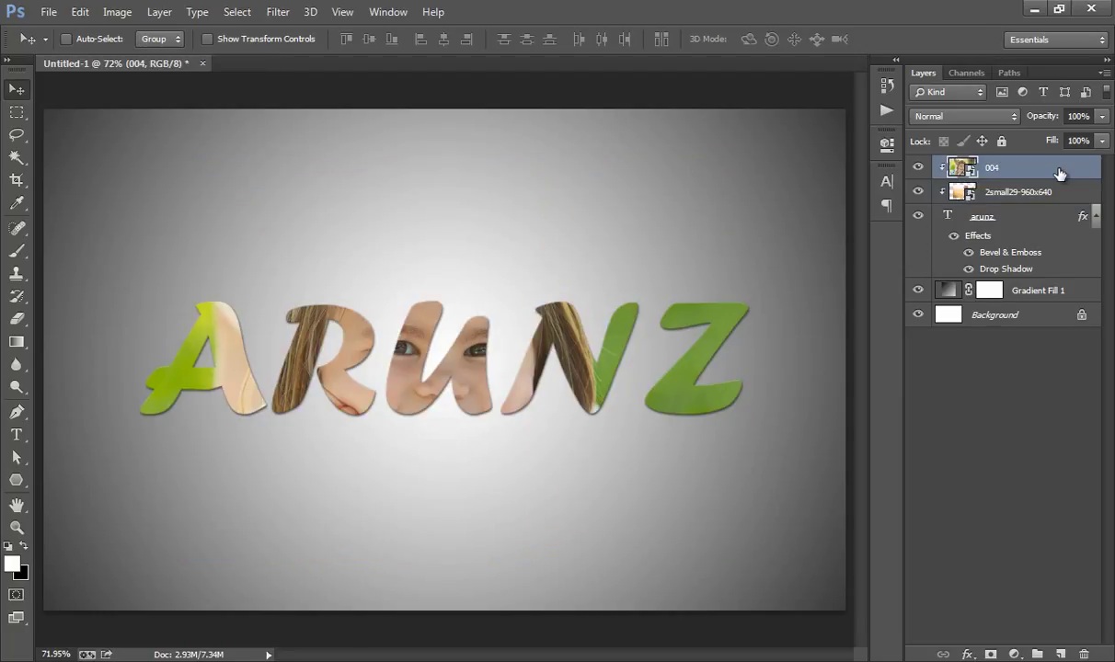
key("Delete")
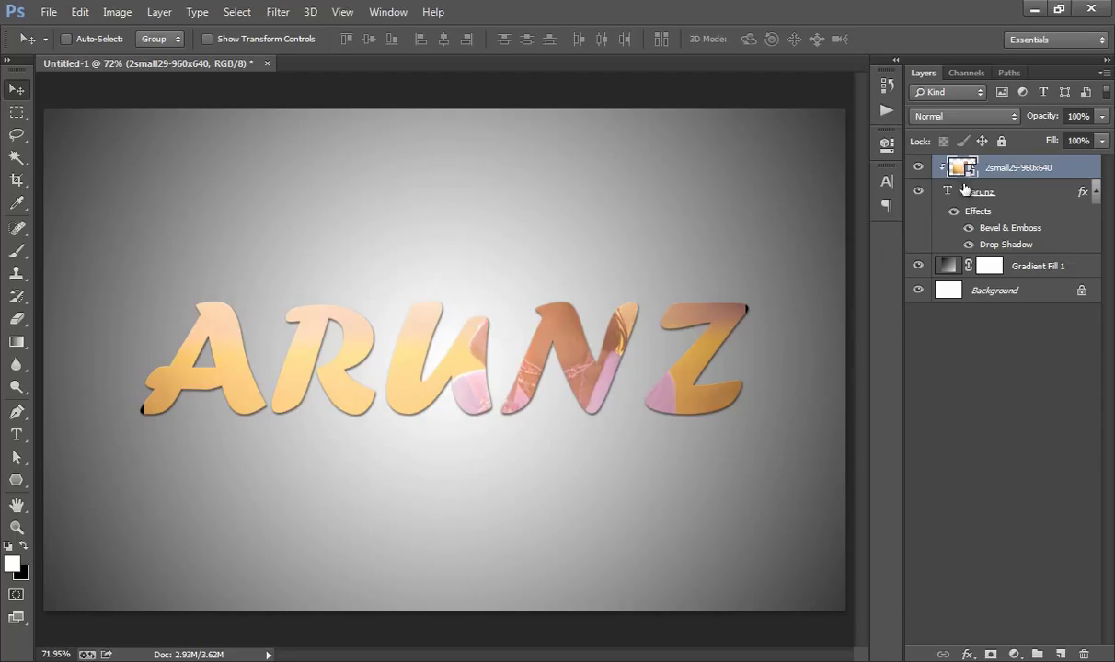
Scale the clipped child photo to about 104.8% and nudge it into place inside ARUNZ
key("ctrl+t")
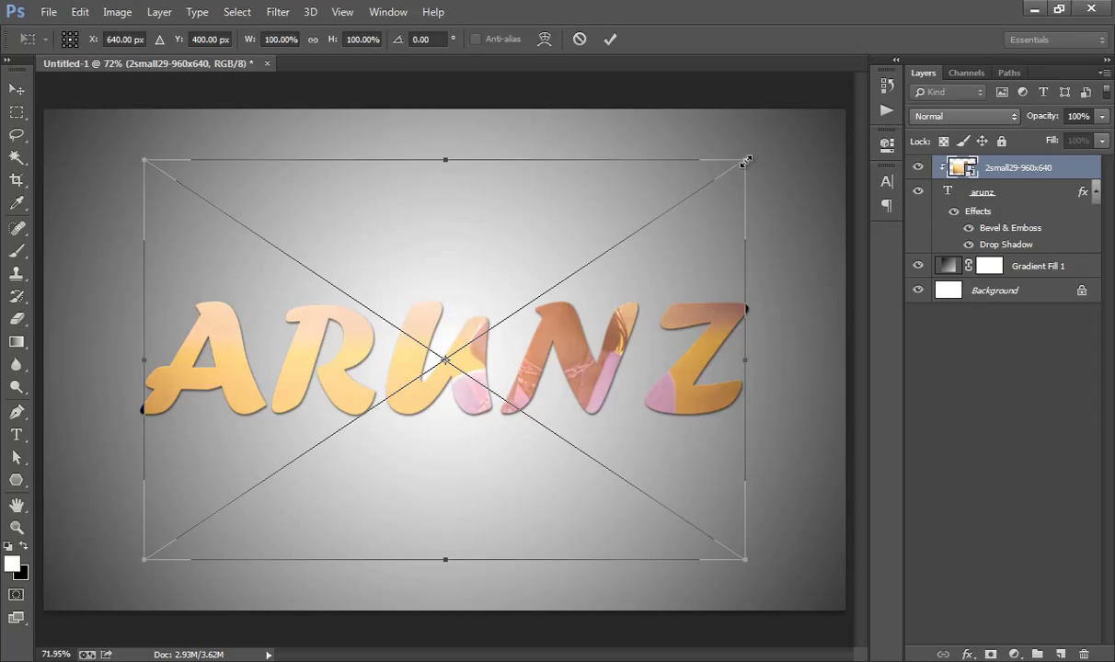
left_click_drag(639, 239, 636, 307)
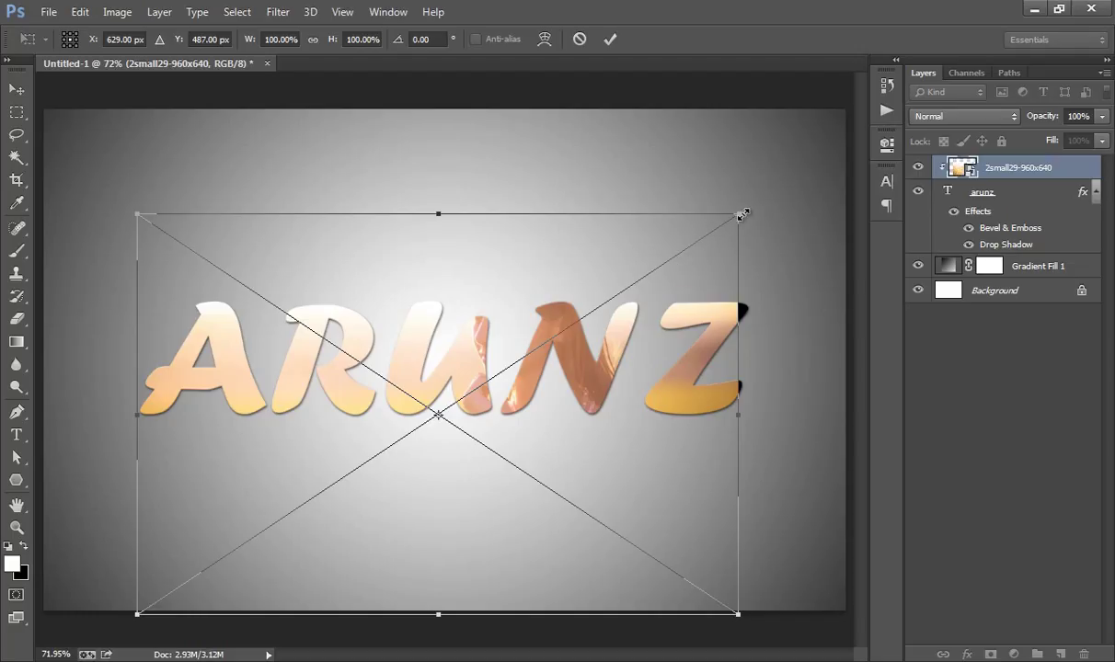
left_click_drag(742, 214, 713, 283)
key("shift+Right")
key("Right")
key("Right")
key("Right")
key("Right")
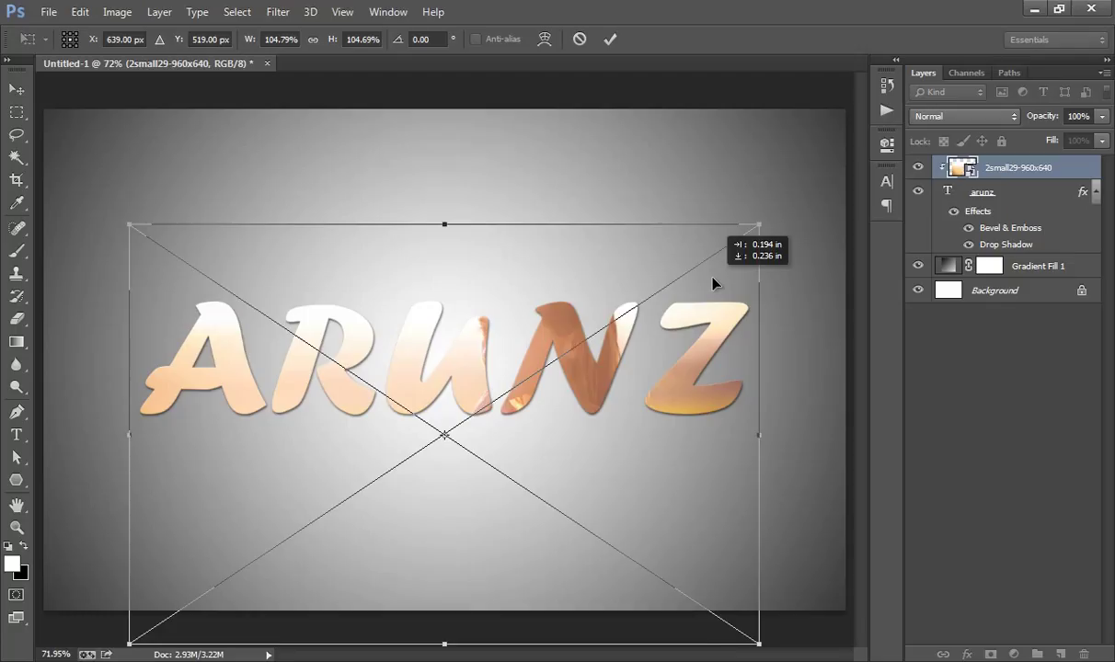
key("shift+Left")
key("Left")
key("Left")
key("Left")
key("Left")
key("Up")
key("Up")
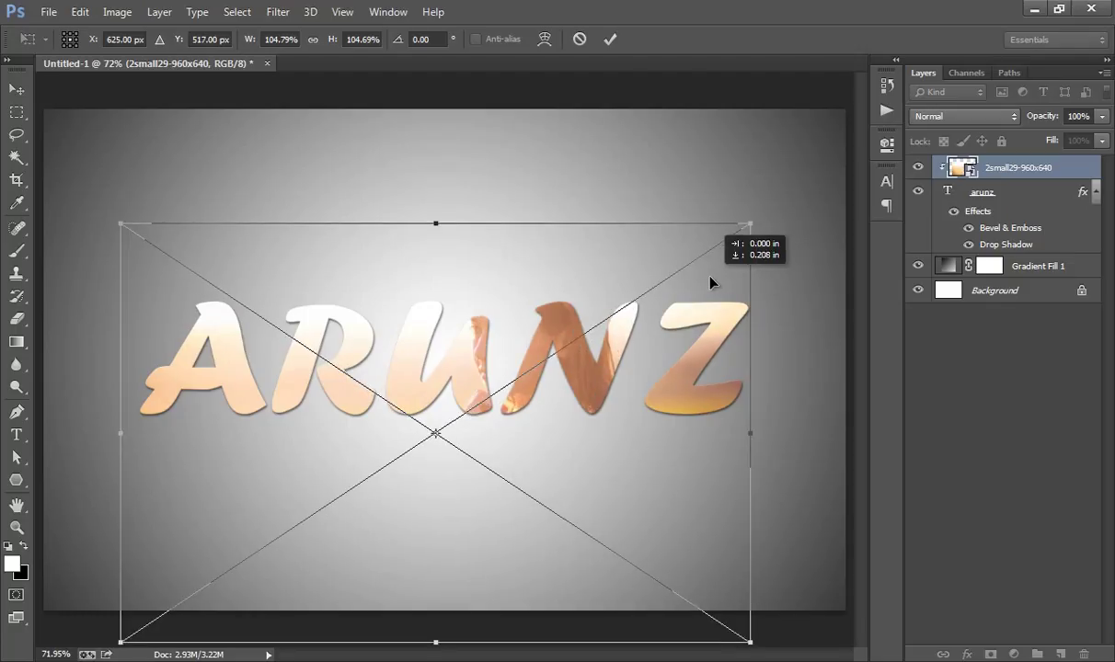
left_click(612, 39)
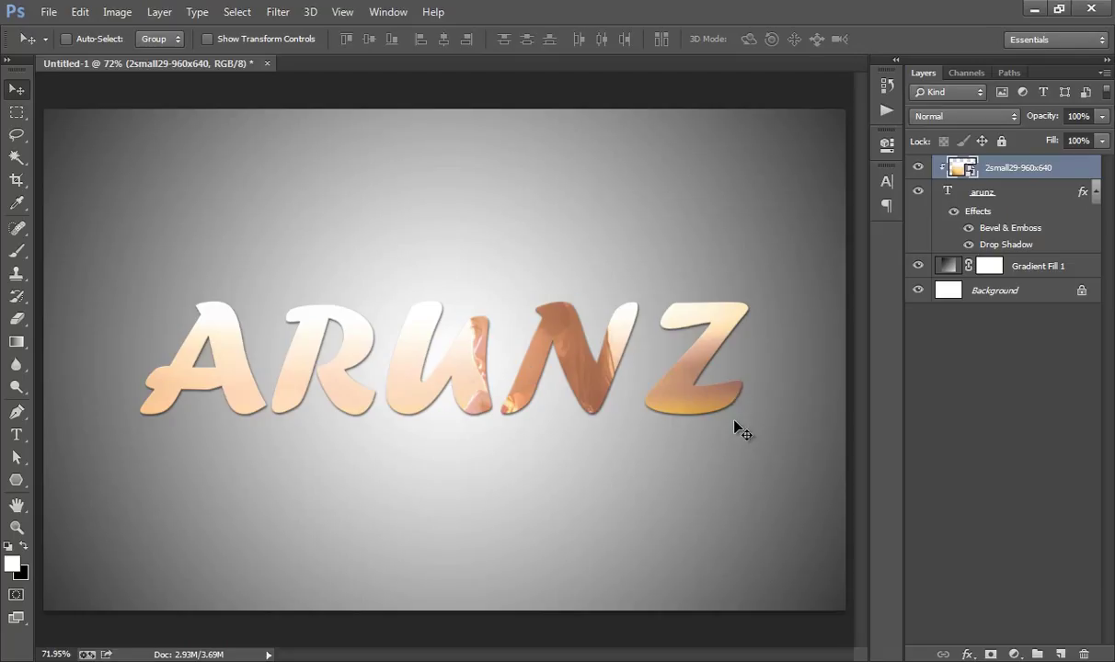
Add an empty Layer 1 at the top of the layer stack
left_click(1018, 266)
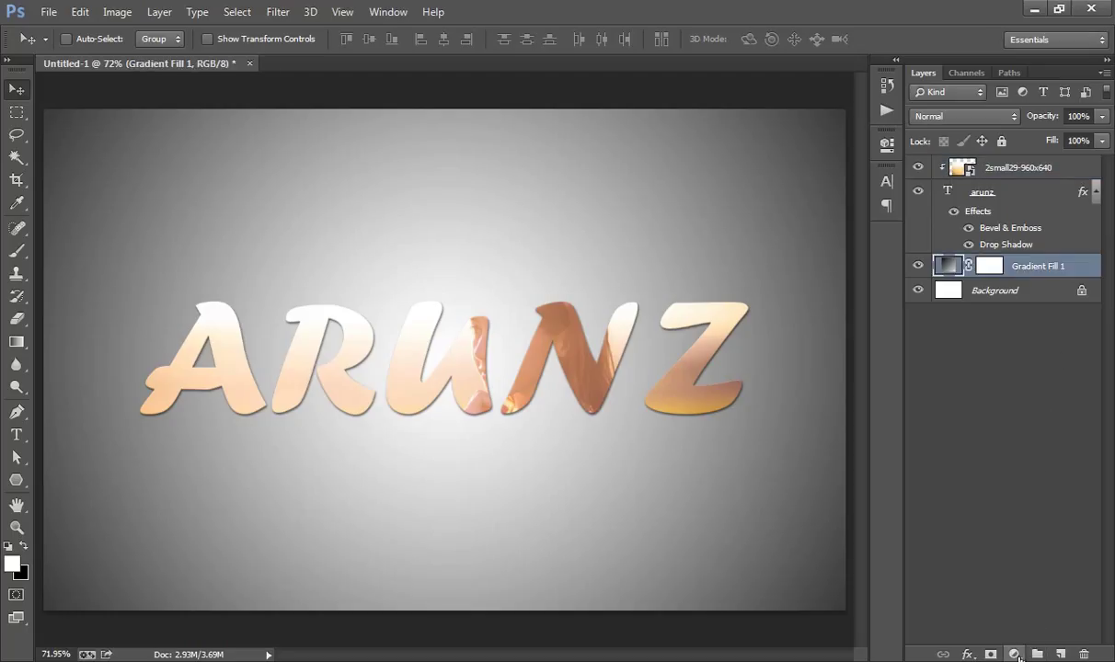
left_click(1016, 551)
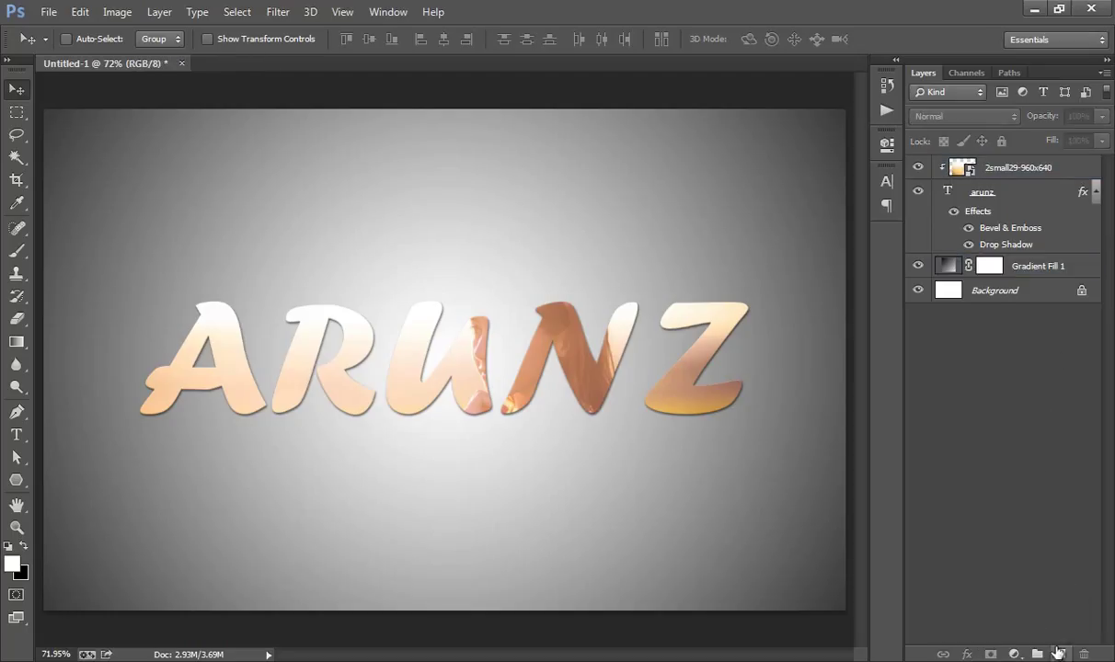
left_click(1059, 654)
Add Layer 2 just above Gradient Fill 1 and fill it with black
left_click(975, 287)
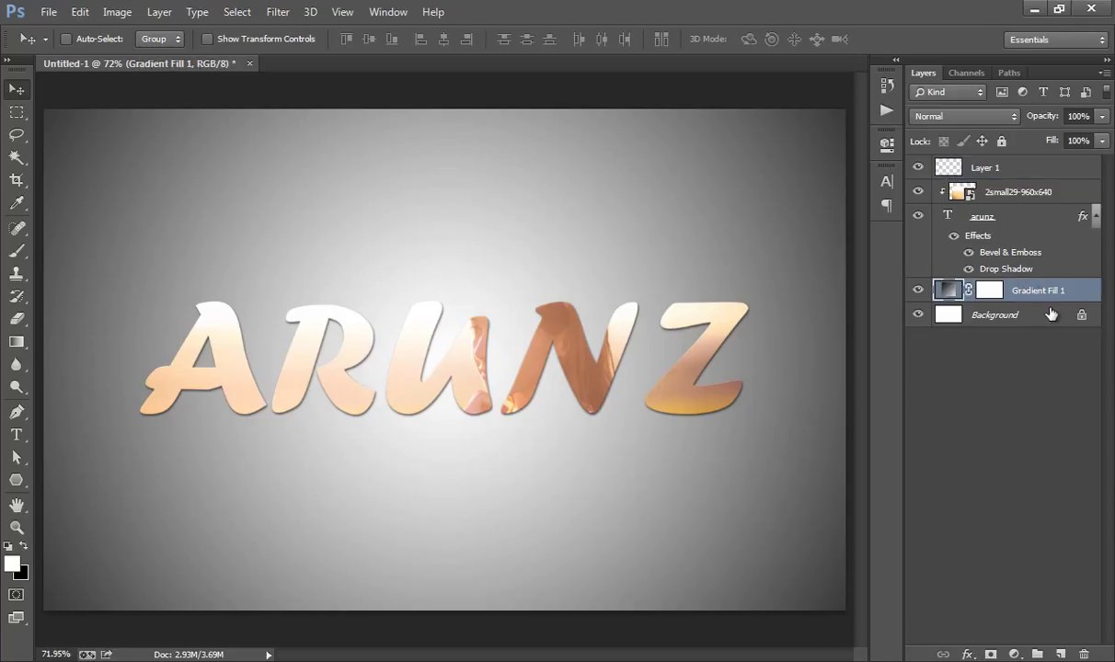
left_click(1061, 654)
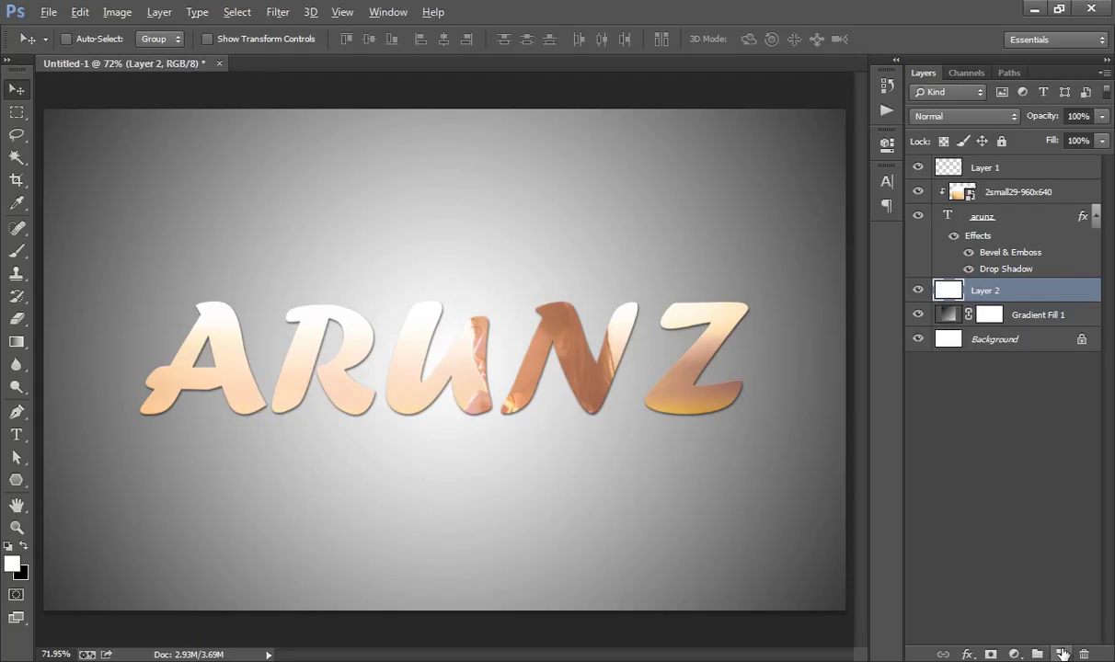
key("alt+BackSpace")
key("ctrl+BackSpace")
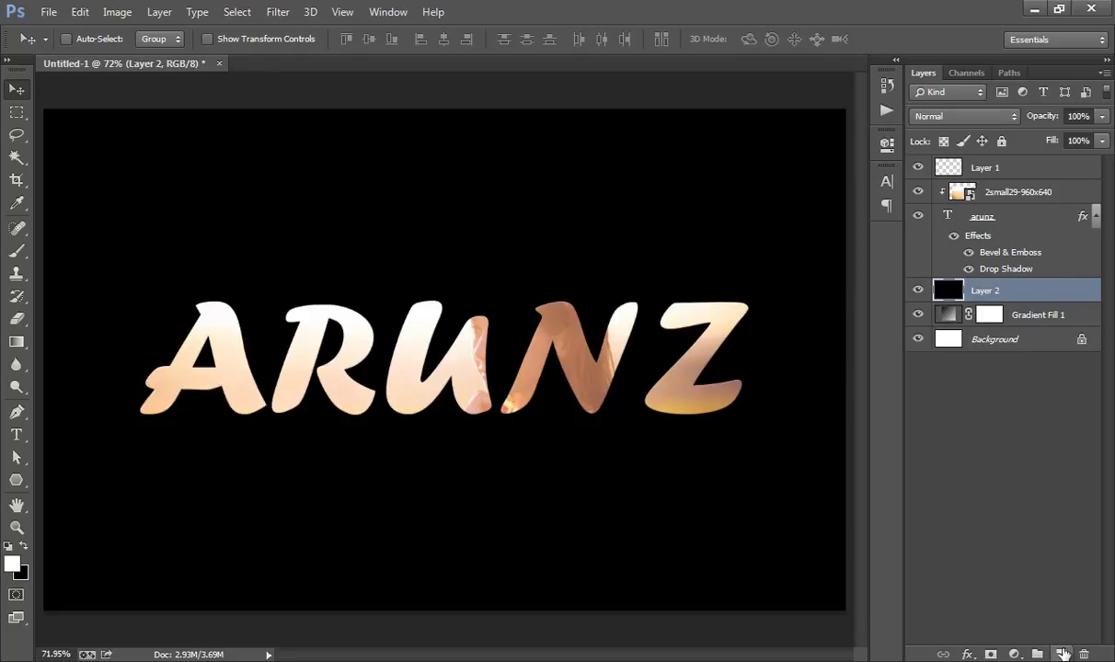
Render clouds onto Layer 2 and set its blend mode to Soft Light
left_click(273, 16)
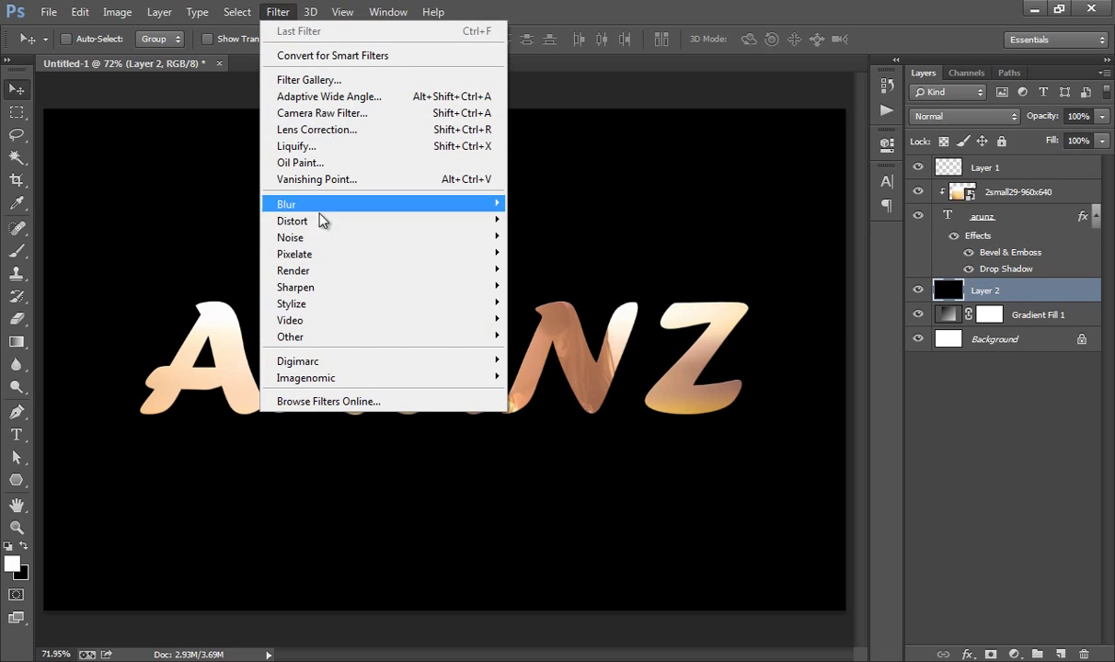
mouse_move(313, 271)
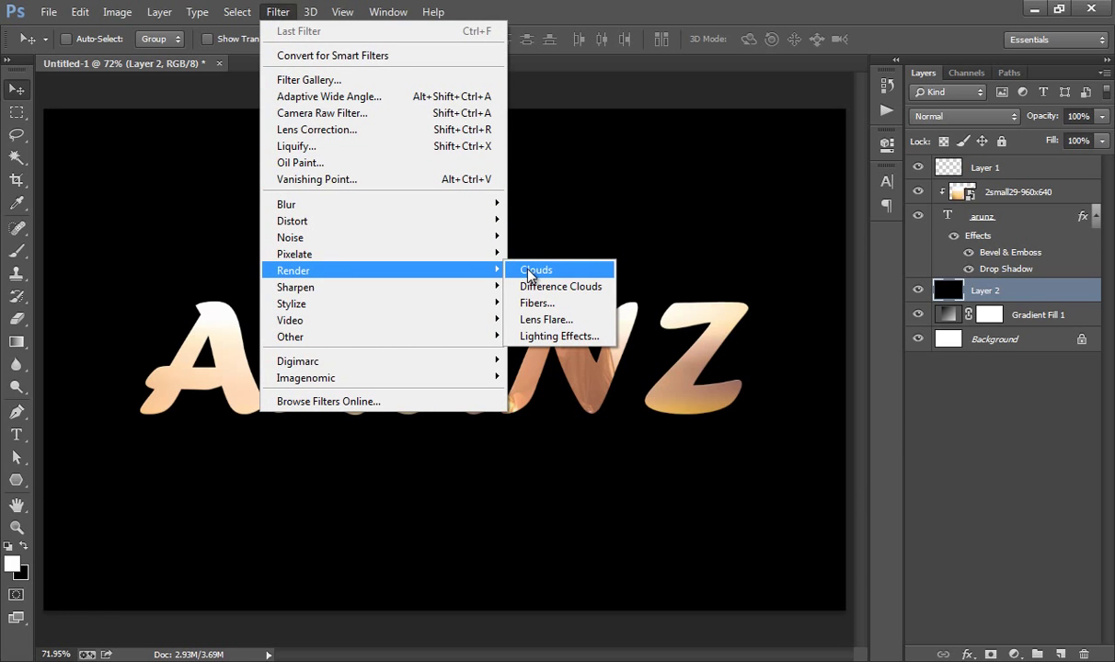
left_click(531, 269)
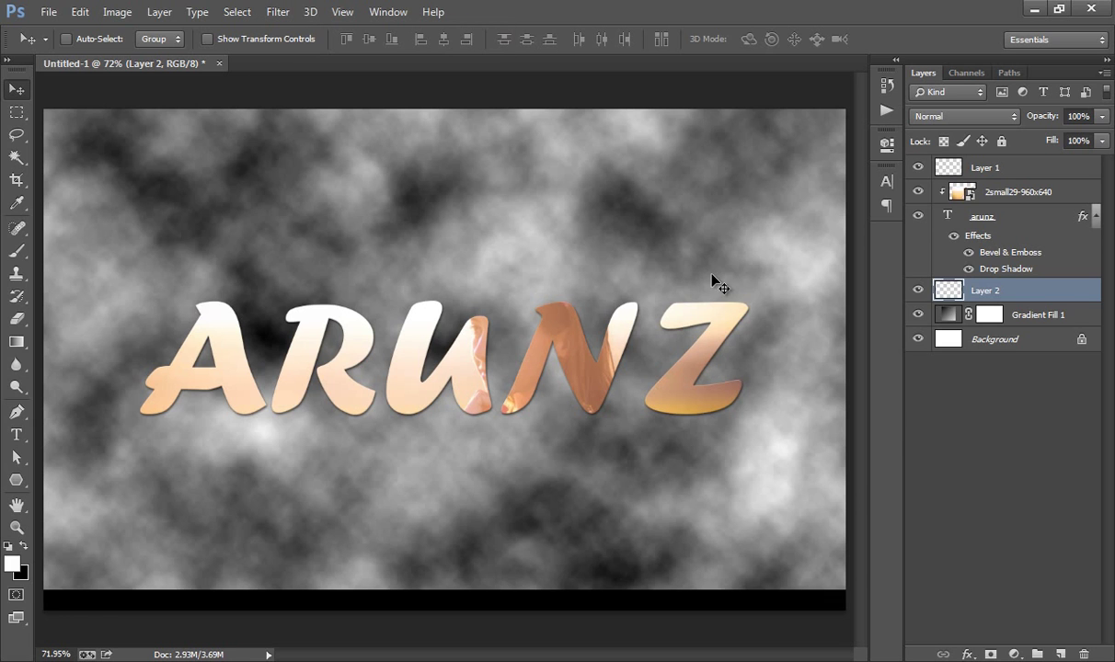
left_click(990, 117)
left_click(979, 361)
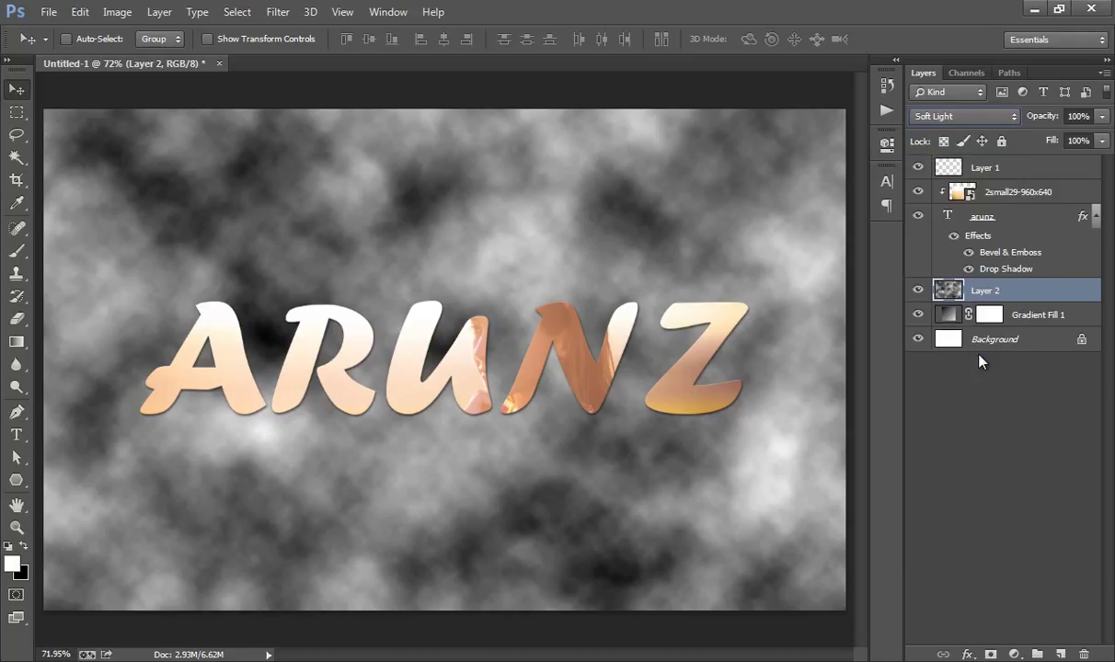
left_click(917, 291)
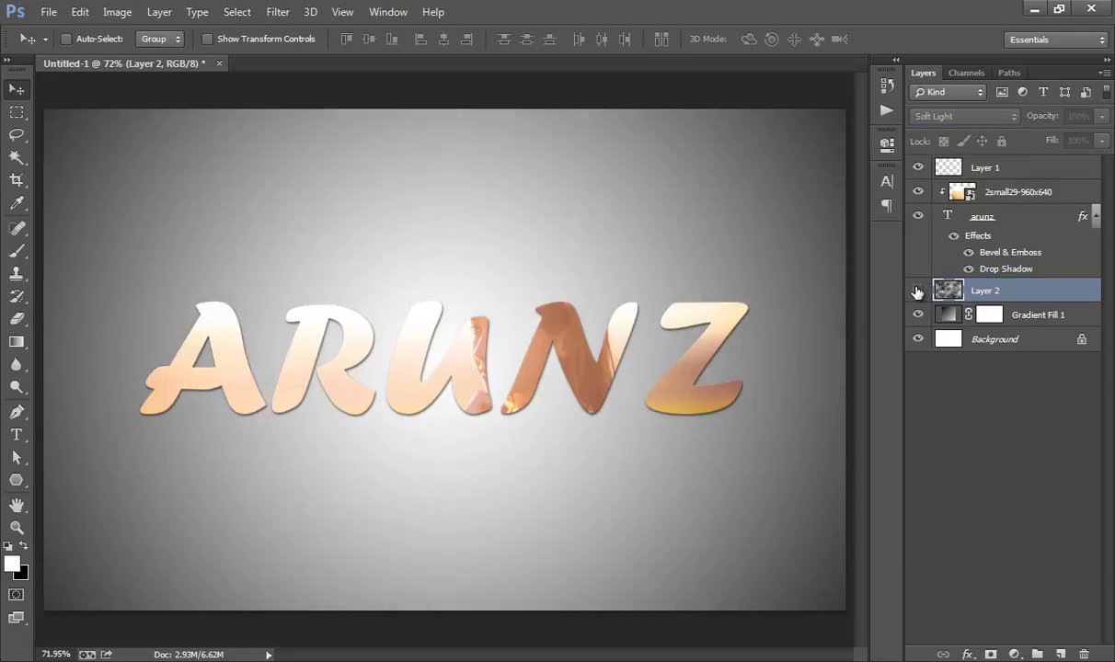
left_click(916, 291)
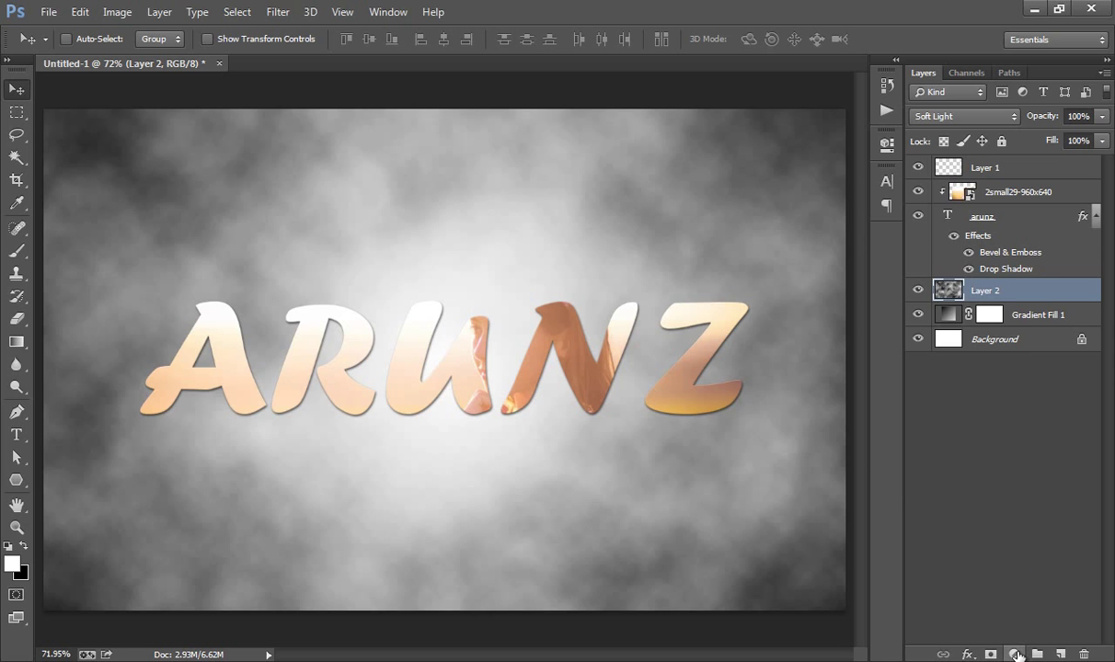
Soften the clouds with a Gaussian Blur of about 16.8 pixels
left_click(278, 12)
mouse_move(322, 204)
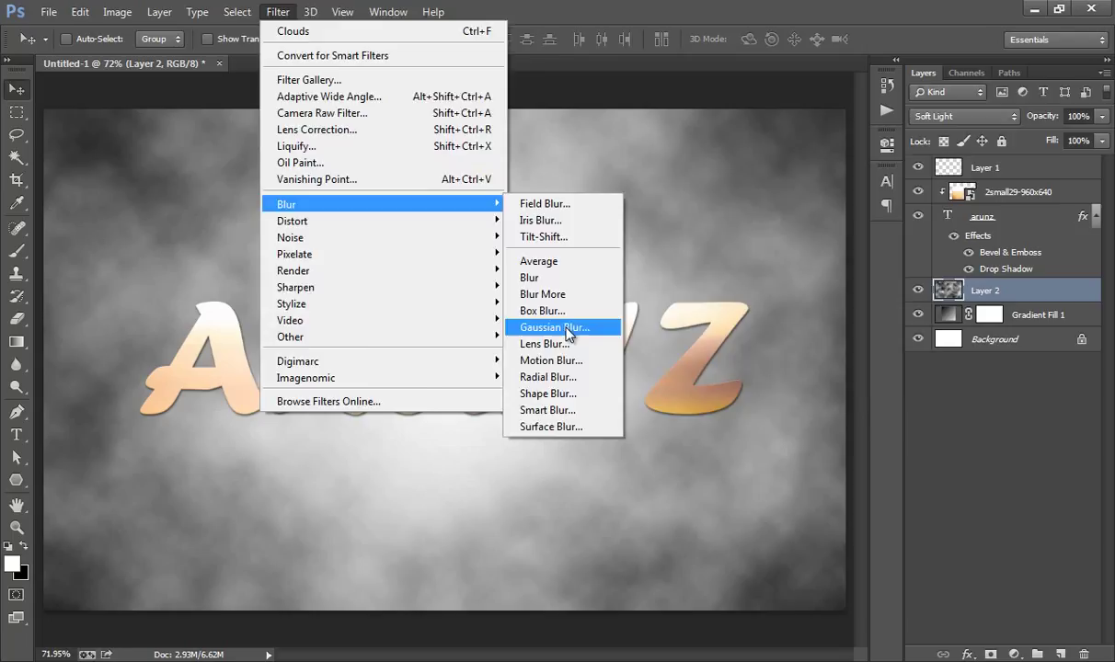
left_click(562, 328)
left_click_drag(752, 416, 701, 413)
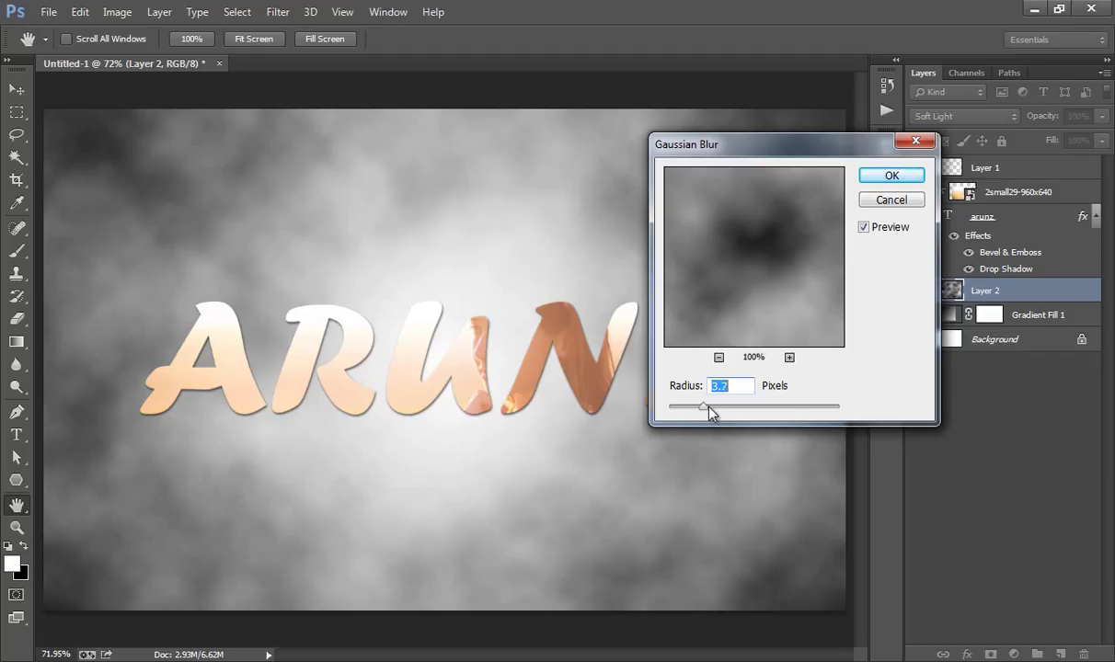
left_click(888, 175)
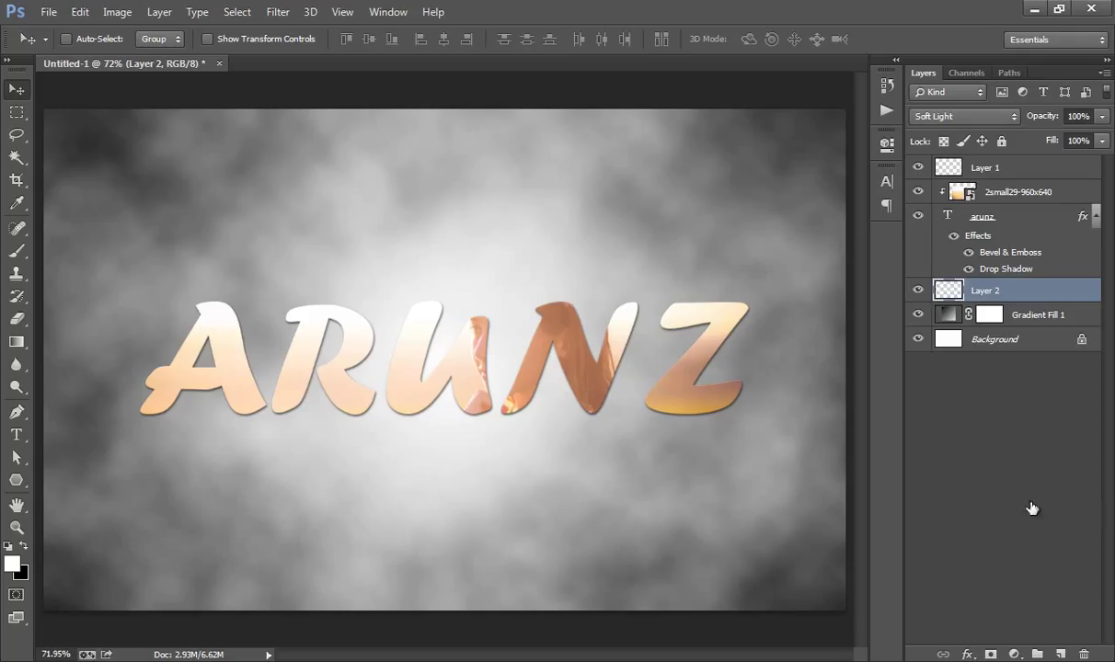
Add a Color Balance adjustment layer with Cyan–Red -42 and Yellow–Blue +52
left_click(1015, 654)
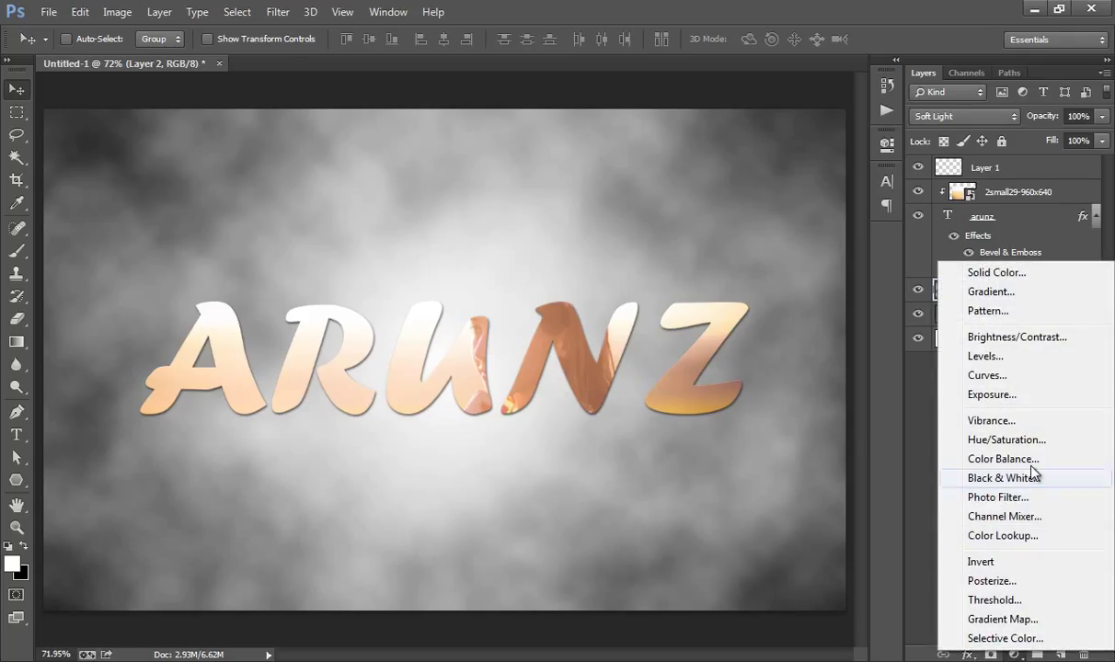
left_click(1003, 459)
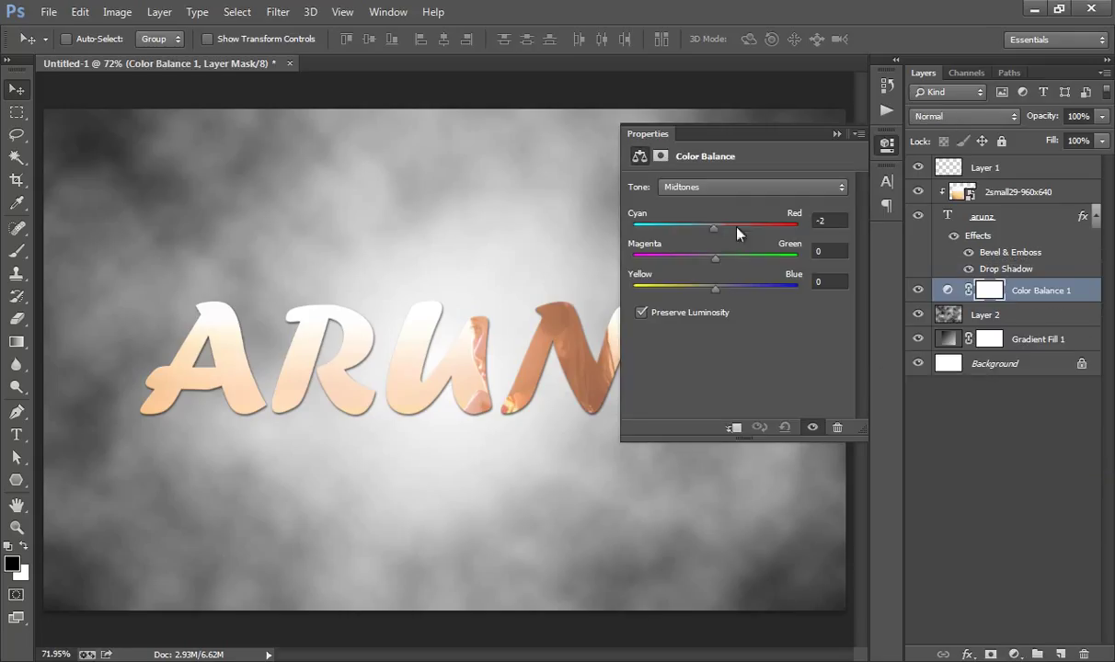
left_click_drag(716, 226, 782, 230)
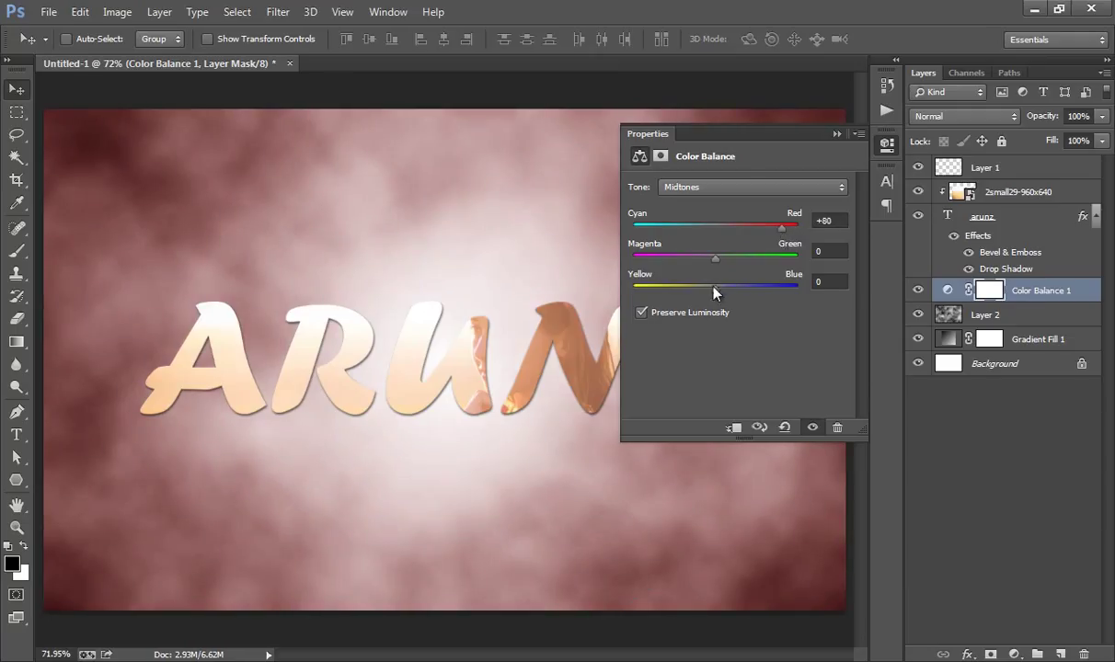
left_click_drag(715, 288, 655, 293)
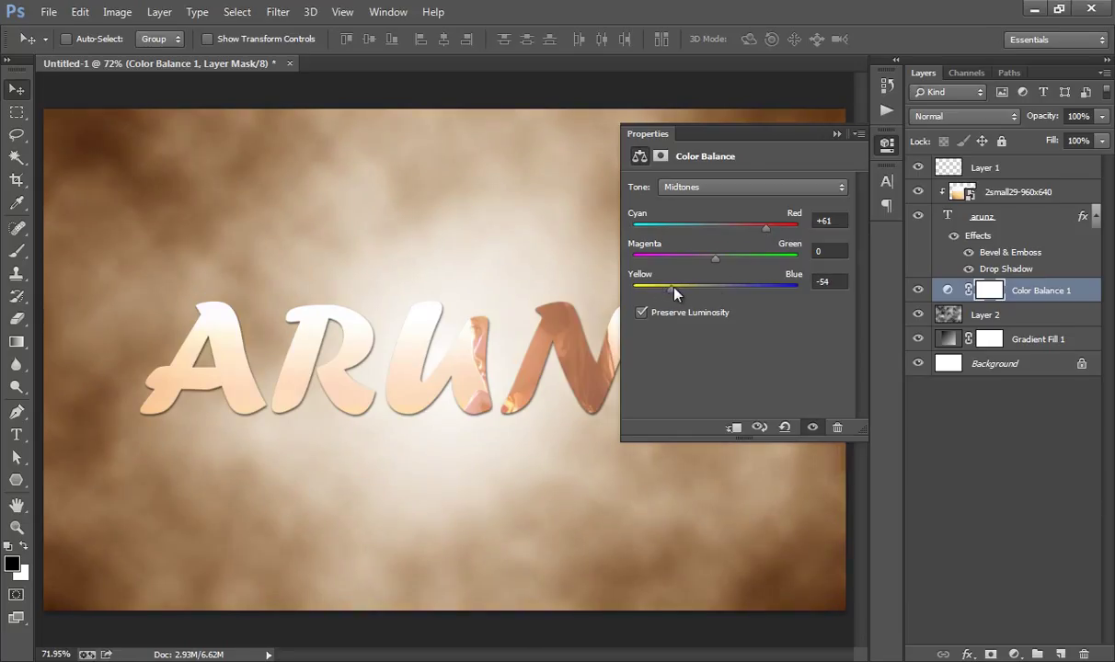
left_click_drag(671, 292, 759, 292)
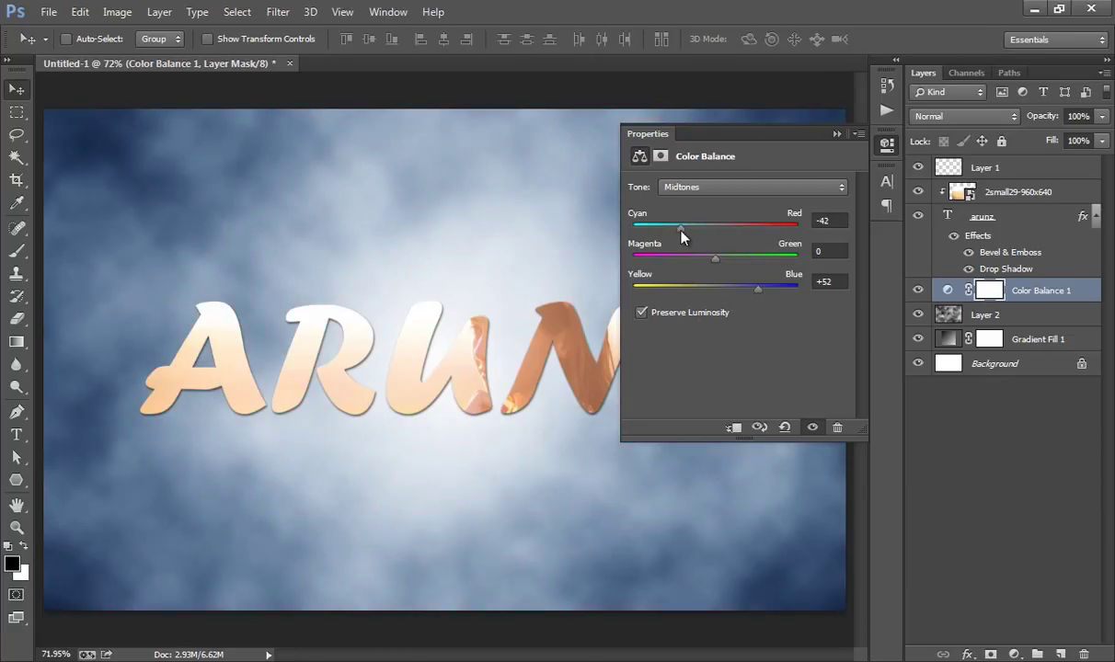
left_click(836, 135)
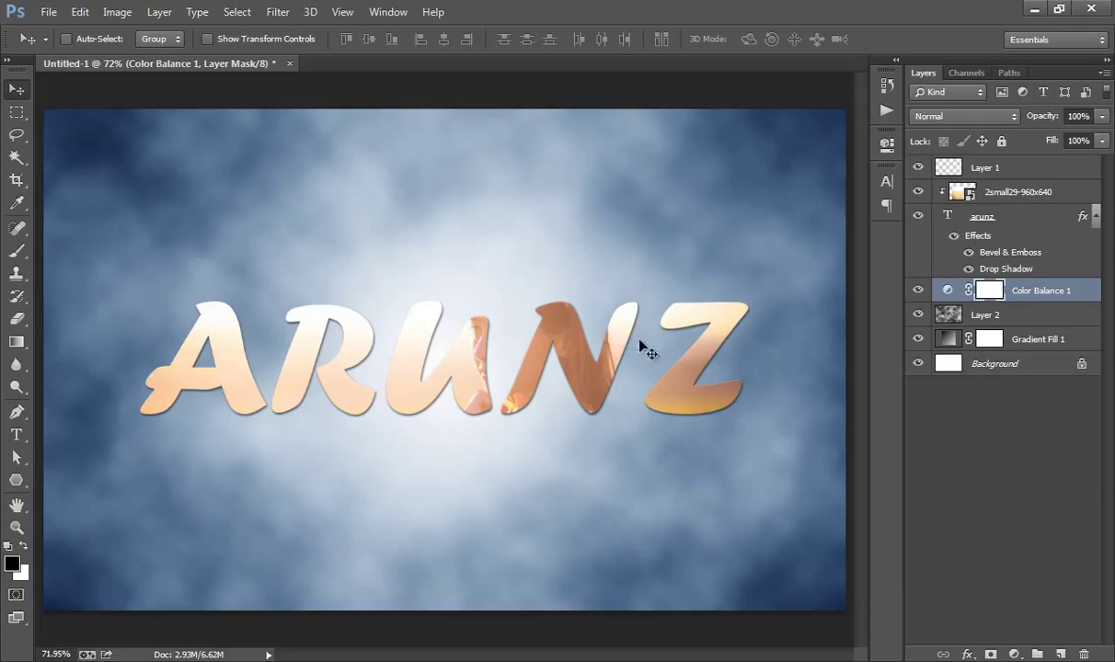
Select the 2small29-960x640 photo layer in the Layers panel
left_click(1042, 198)
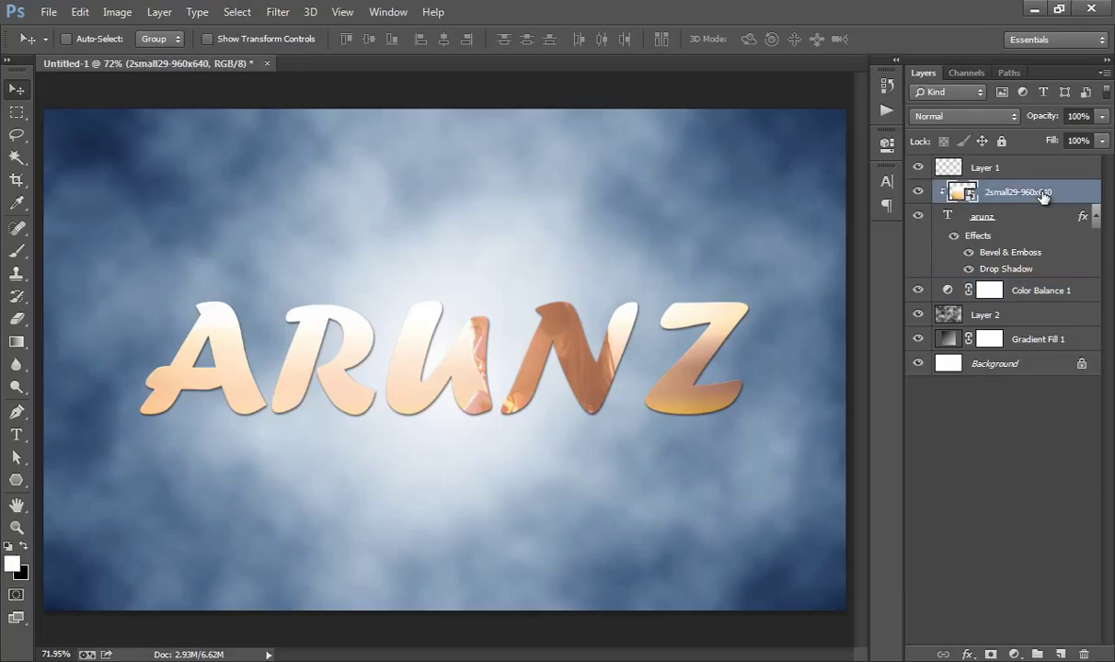